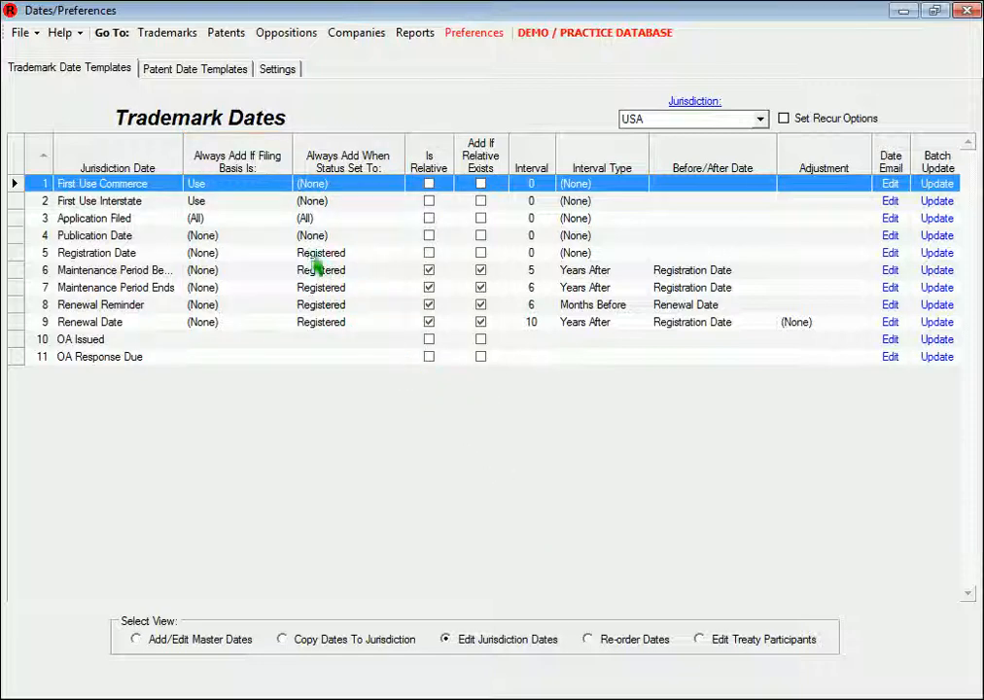
Examine the filing basis and status options available for automatically adding the USA Application Filed date
left_click(284, 223)
left_click(283, 220)
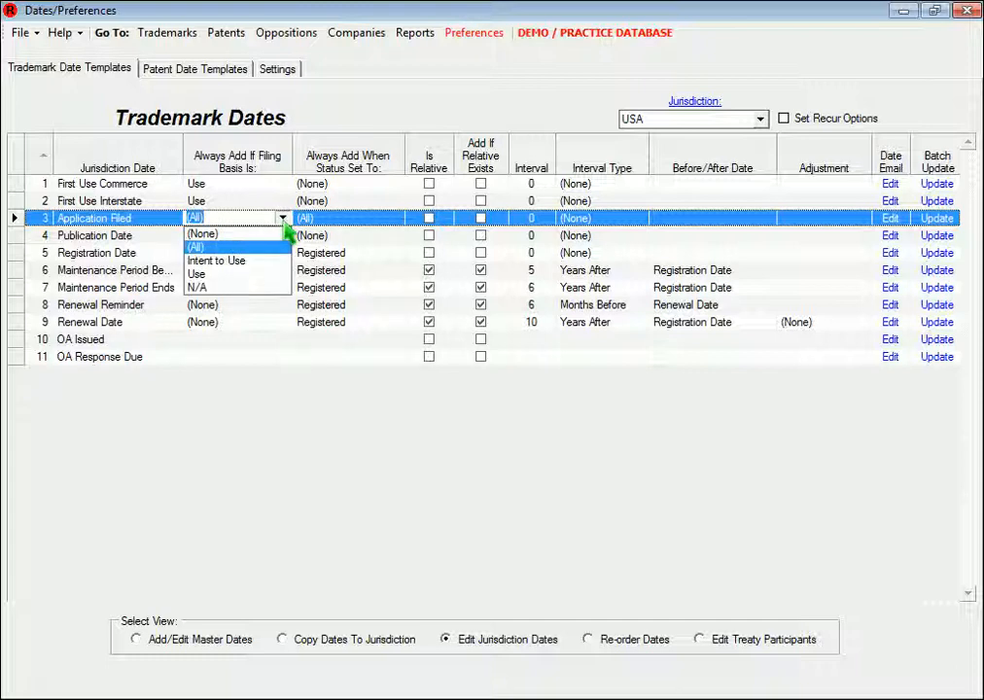
left_click(286, 225)
left_click(401, 222)
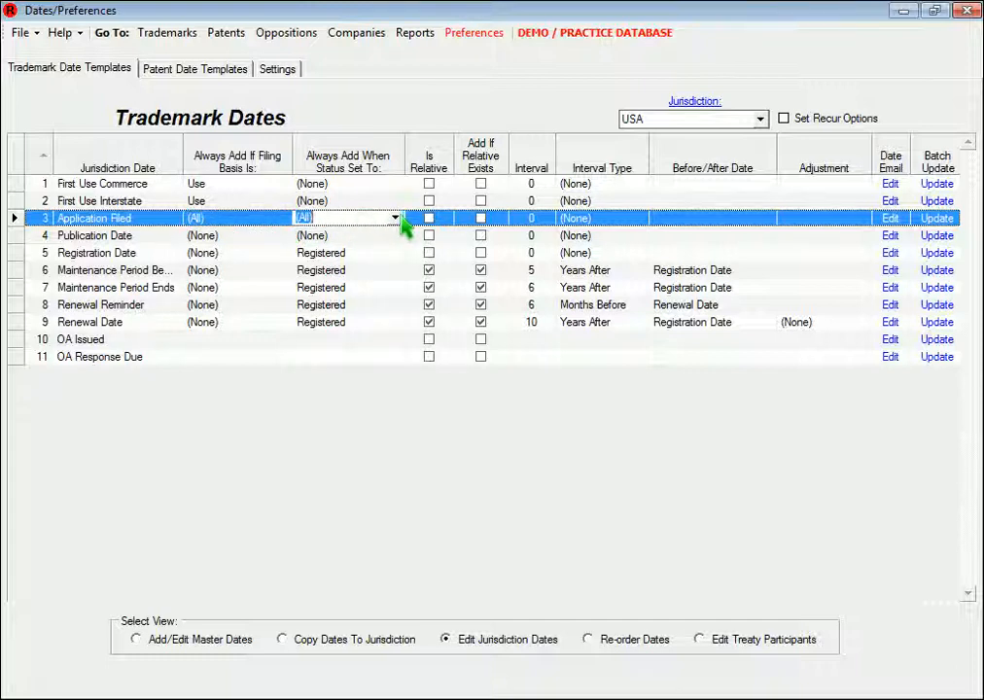
left_click(396, 218)
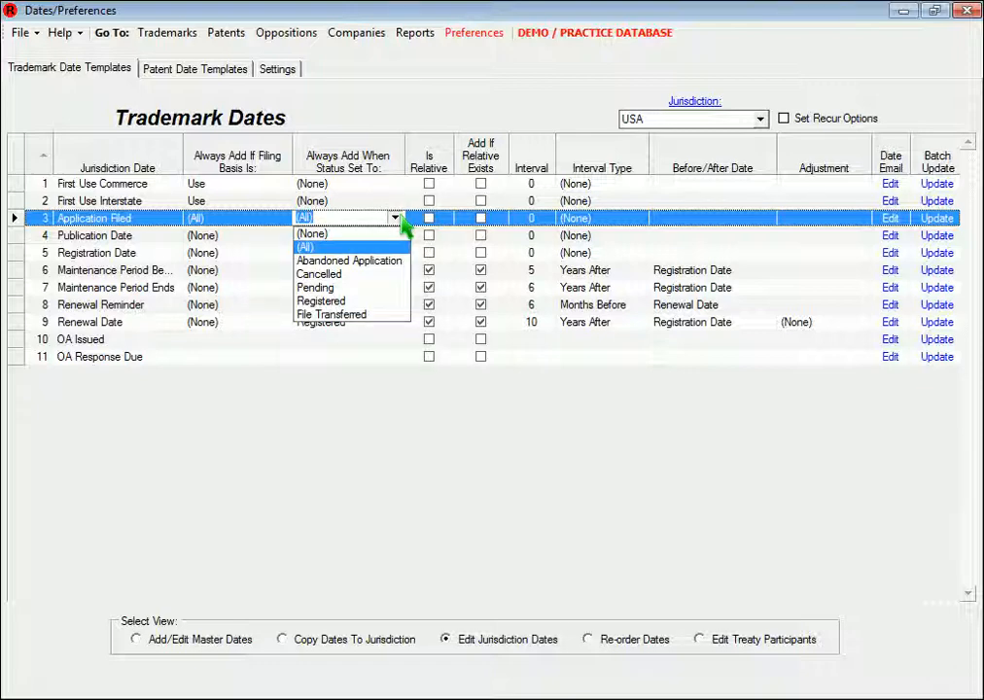
left_click(400, 219)
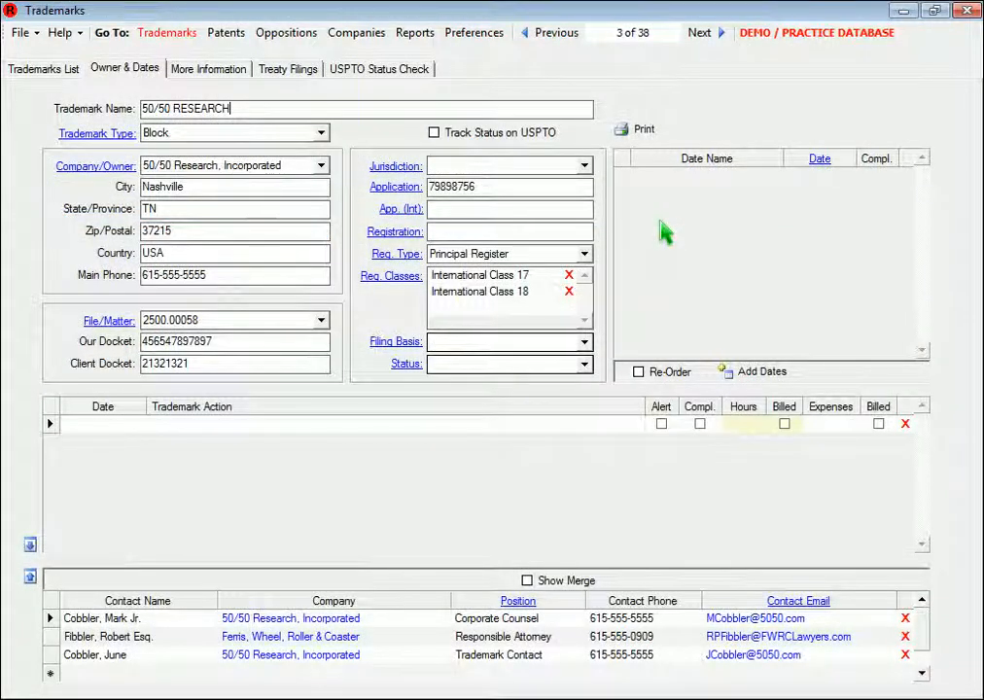
Set the jurisdiction of the 50/50 RESEARCH trademark record to USA
left_click(584, 166)
type("USA")
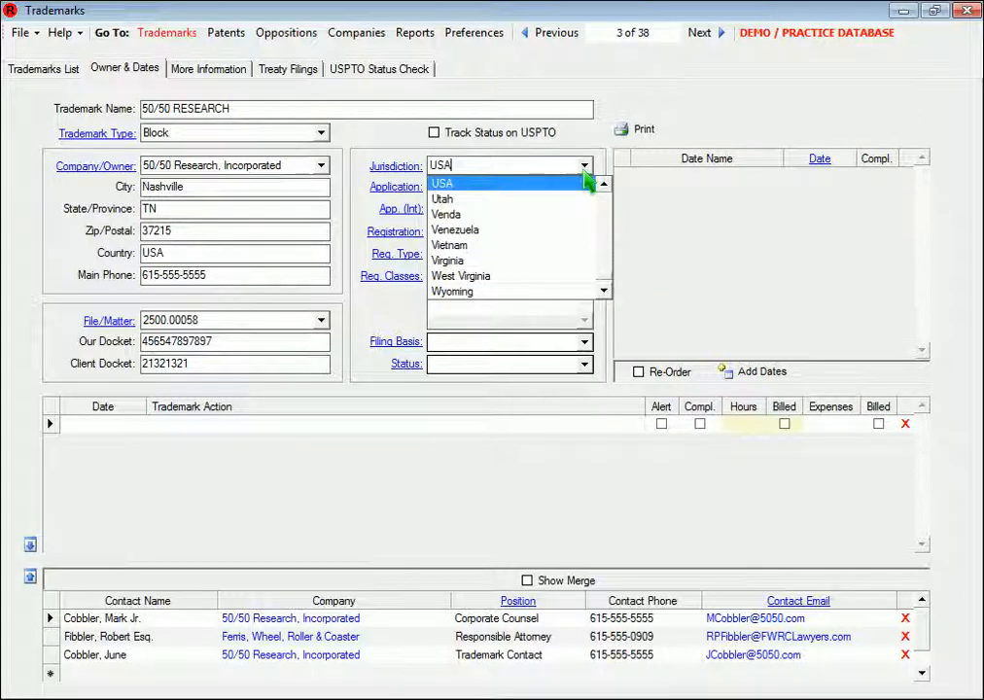
left_click(581, 182)
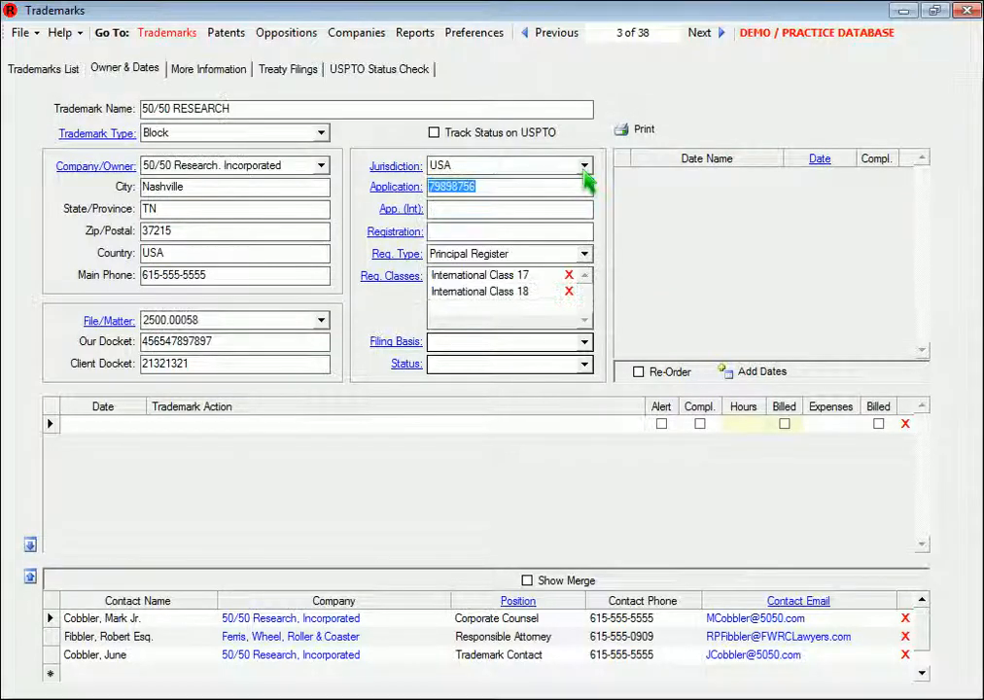
Try the N/A filing basis on the trademark record, and set the filing basis to Intent to Use
left_click(586, 342)
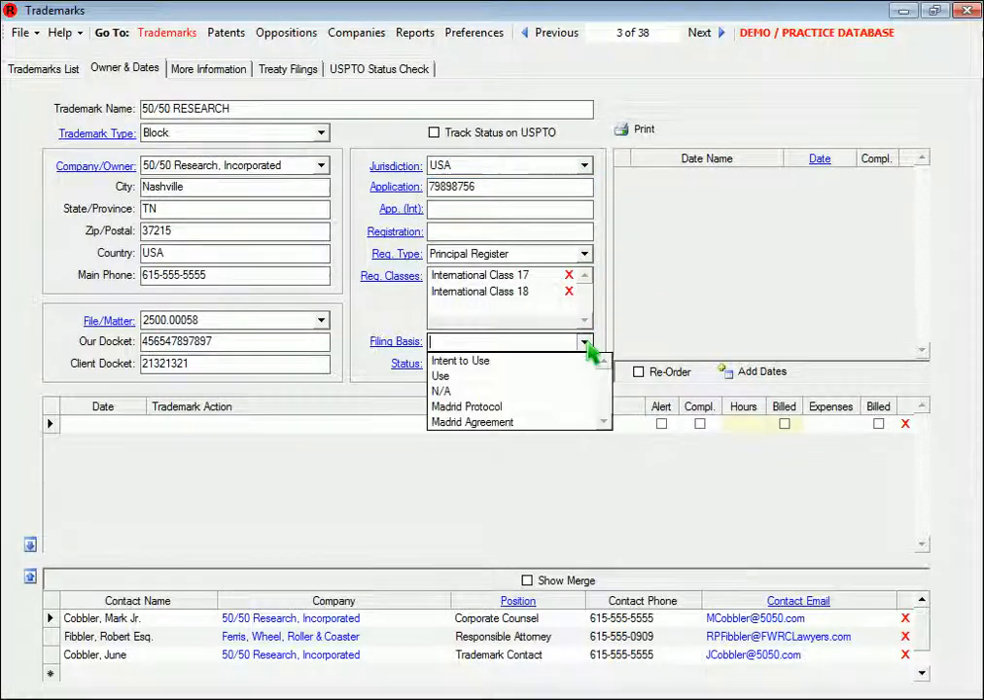
left_click(467, 392)
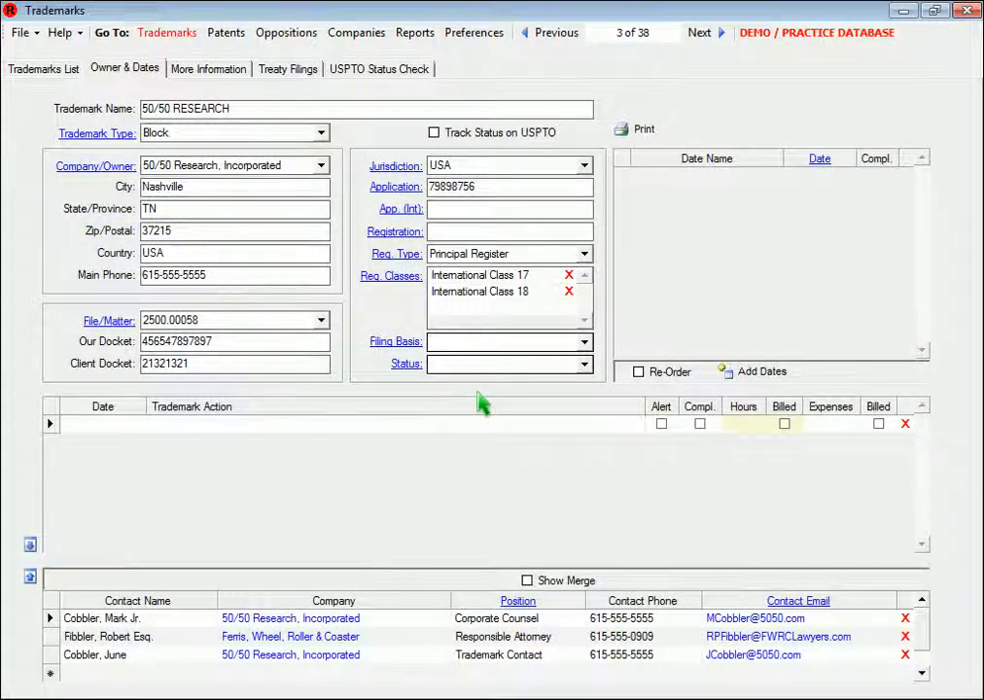
left_click(585, 341)
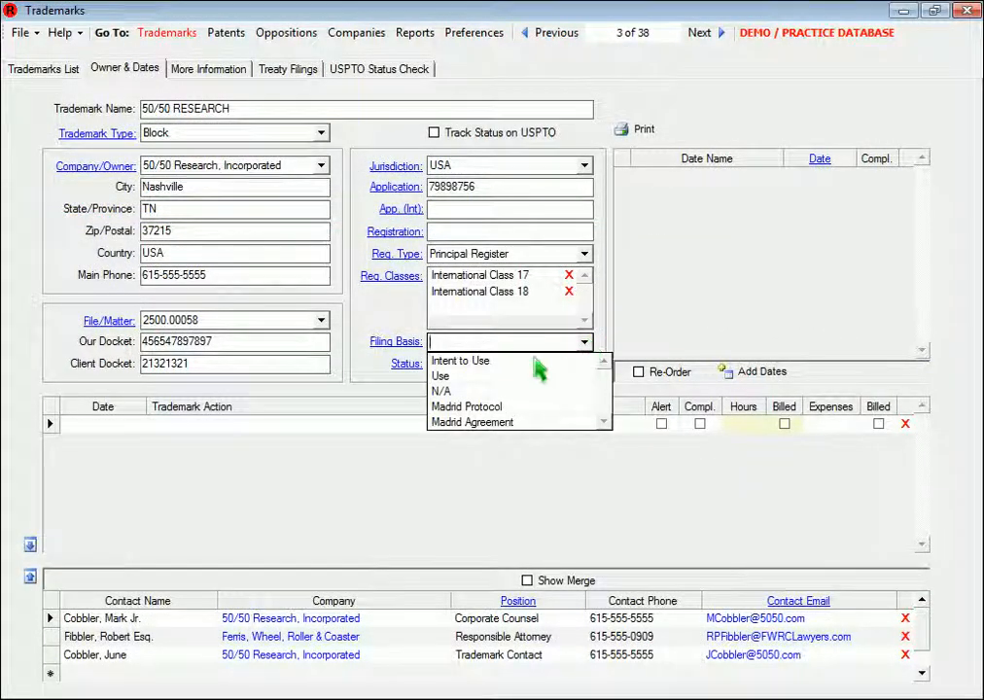
left_click(477, 361)
left_click(504, 366)
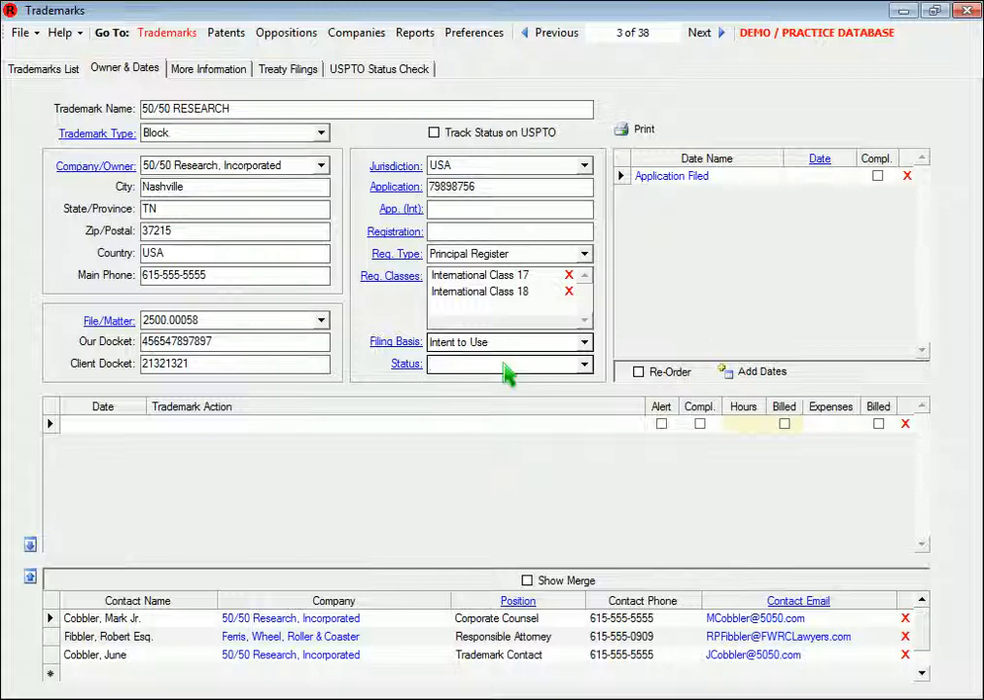
Set the trademark's filing basis to Use and its status to Pending
left_click(585, 343)
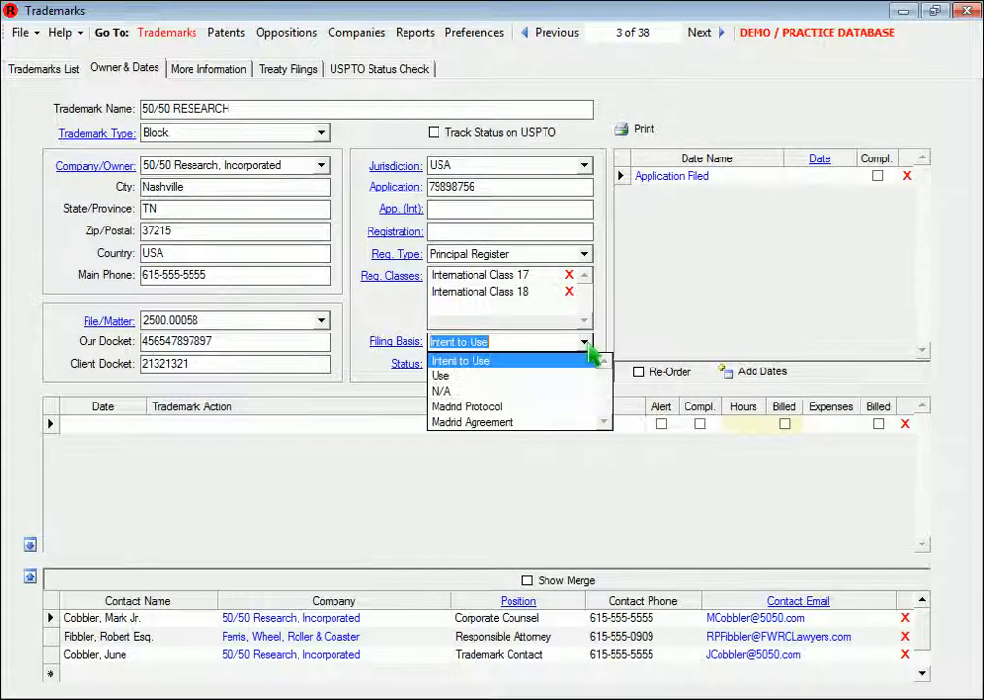
left_click(450, 376)
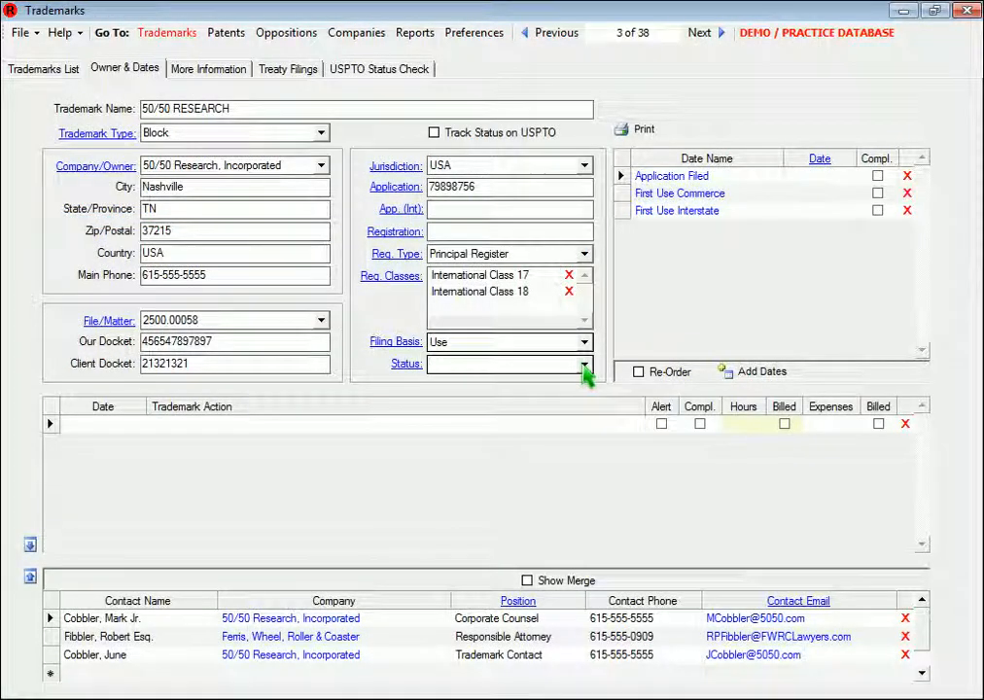
left_click(584, 366)
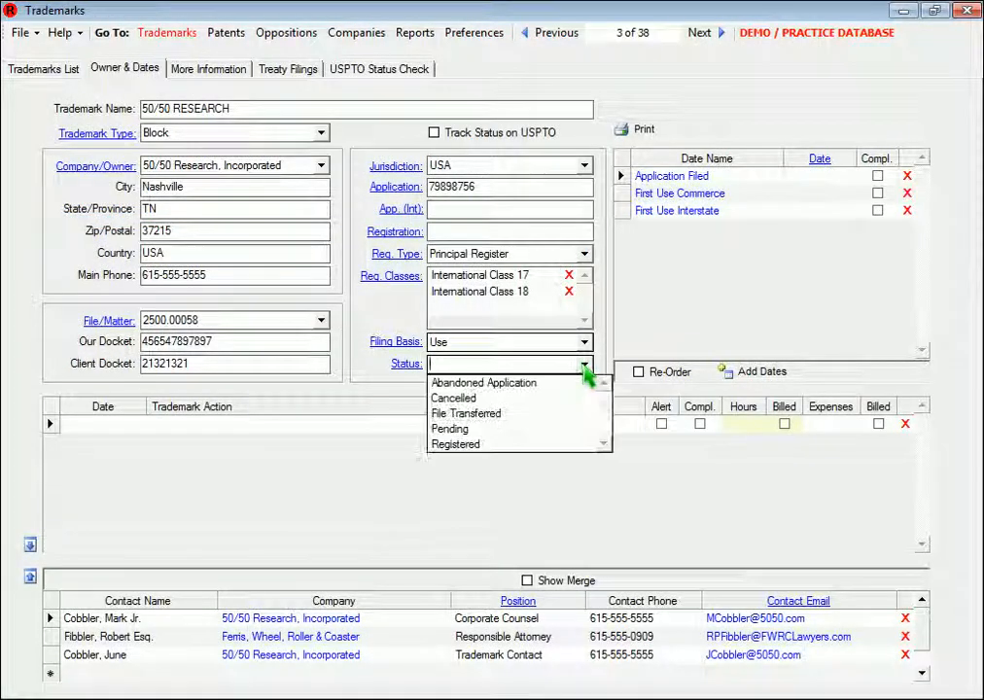
left_click(497, 429)
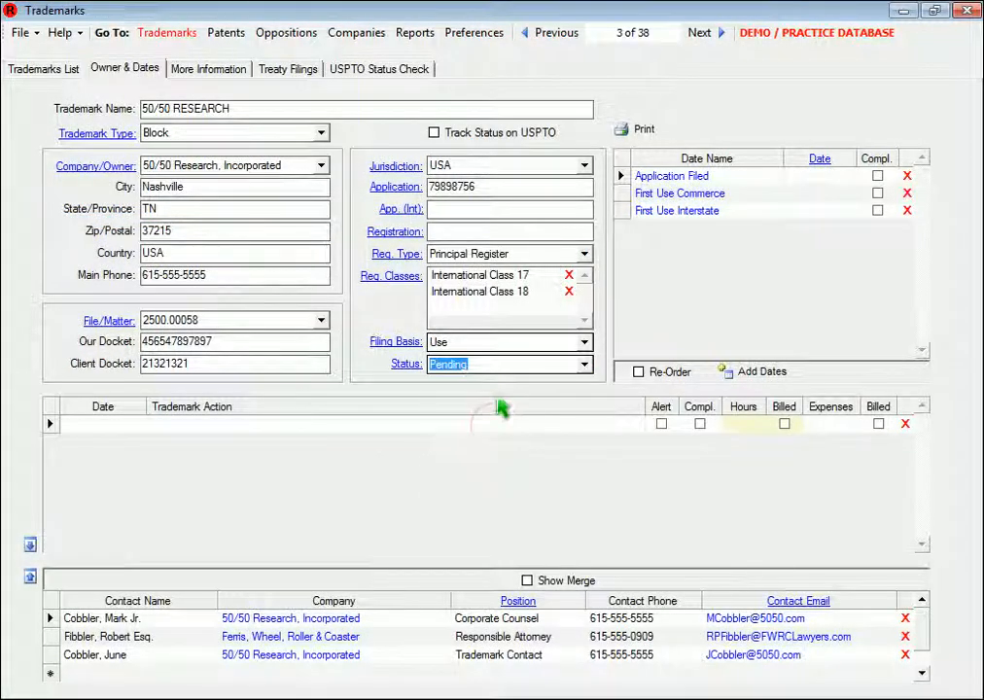
left_click(503, 348)
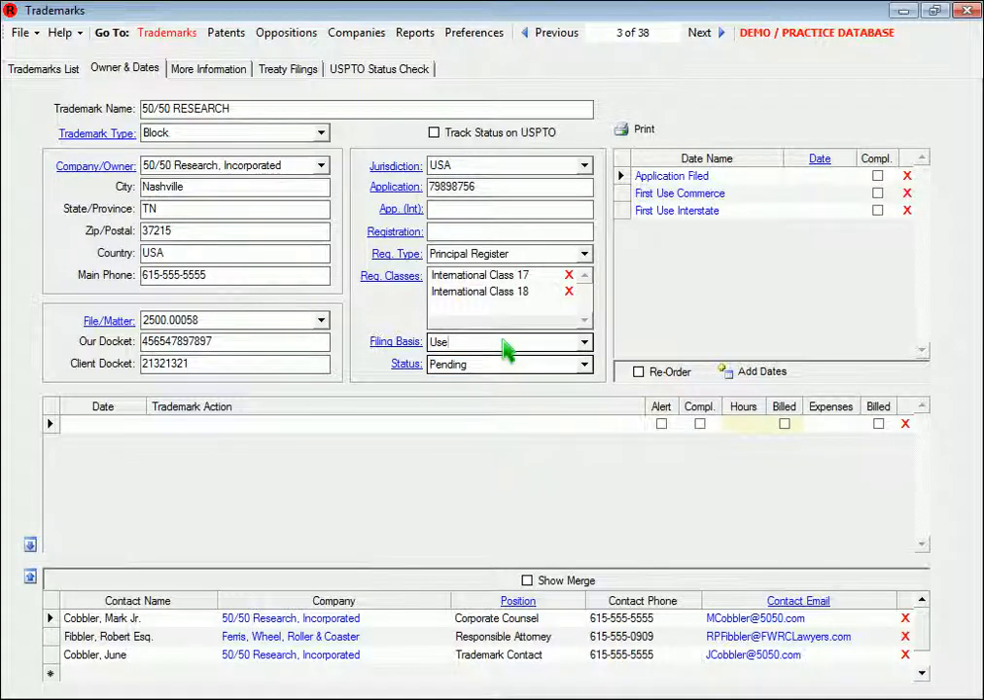
Set the trademark's status to Registered
left_click(584, 366)
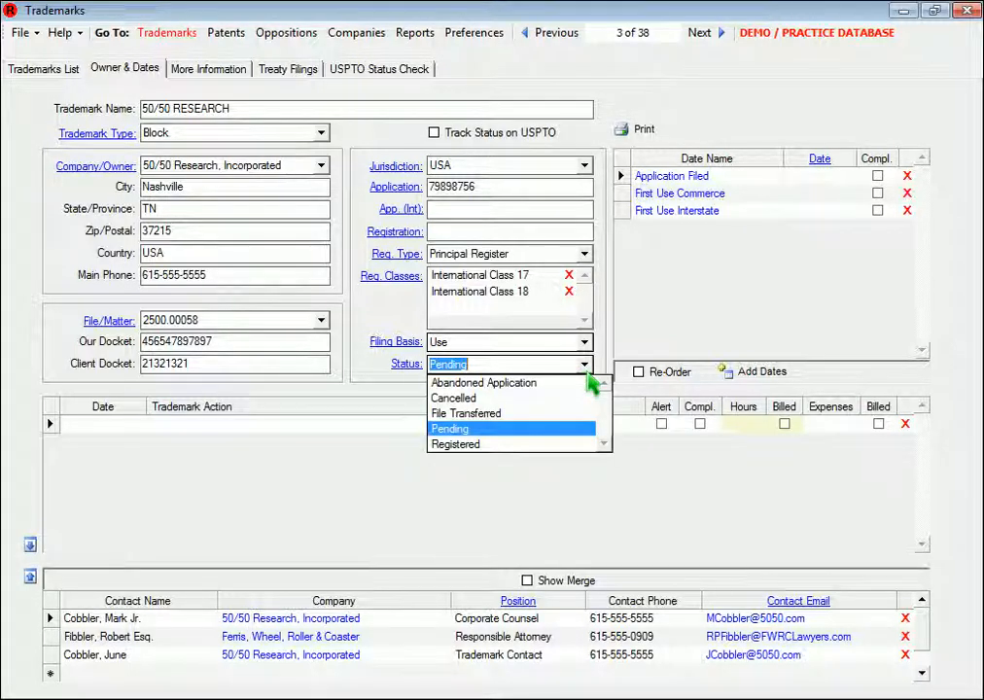
left_click(488, 446)
left_click(502, 347)
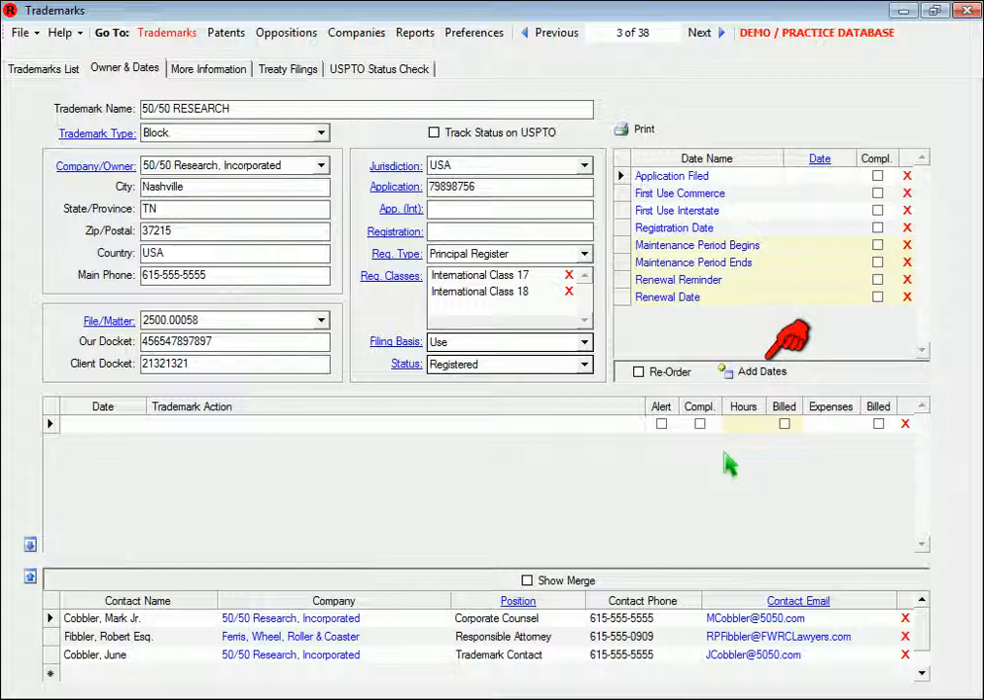
Add a Publication Date of Mar 22, 2014 to the trademark and mark it as completed
left_click(745, 381)
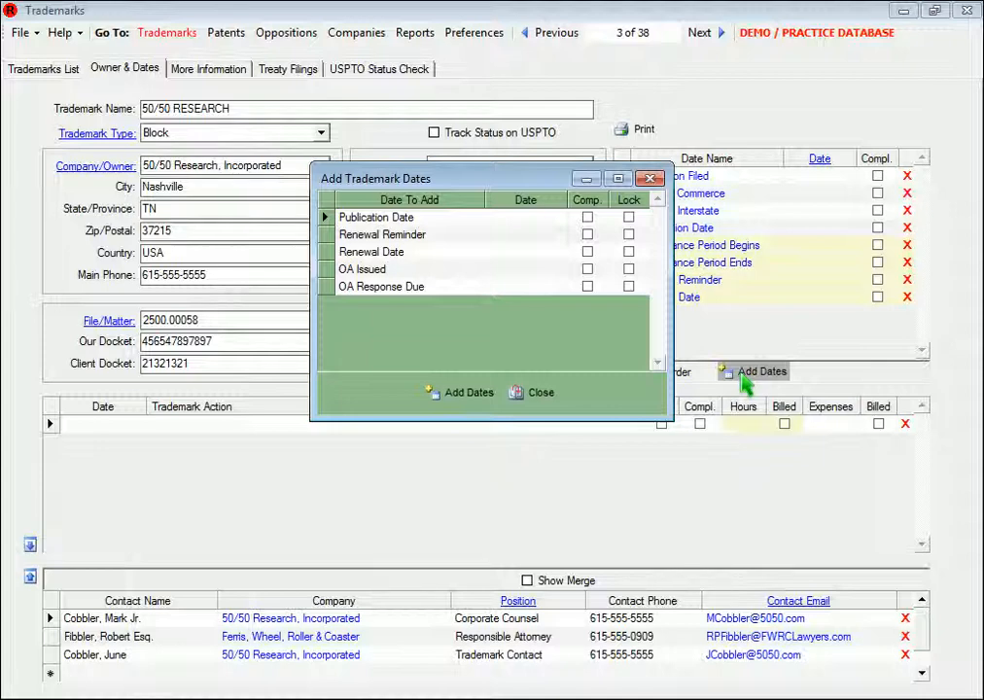
left_click(561, 217)
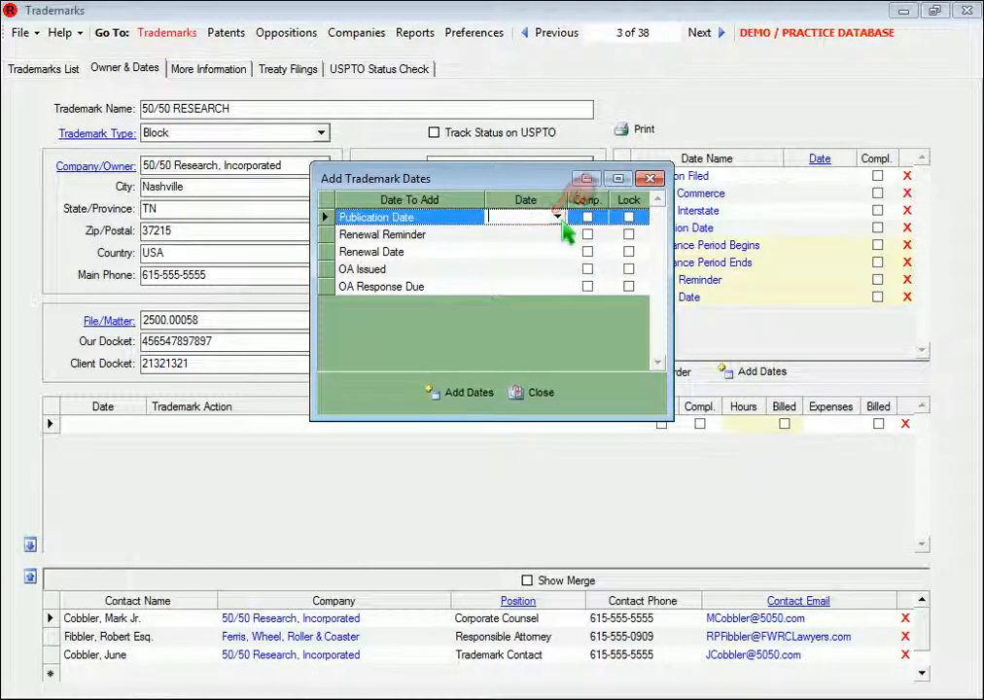
left_click(560, 219)
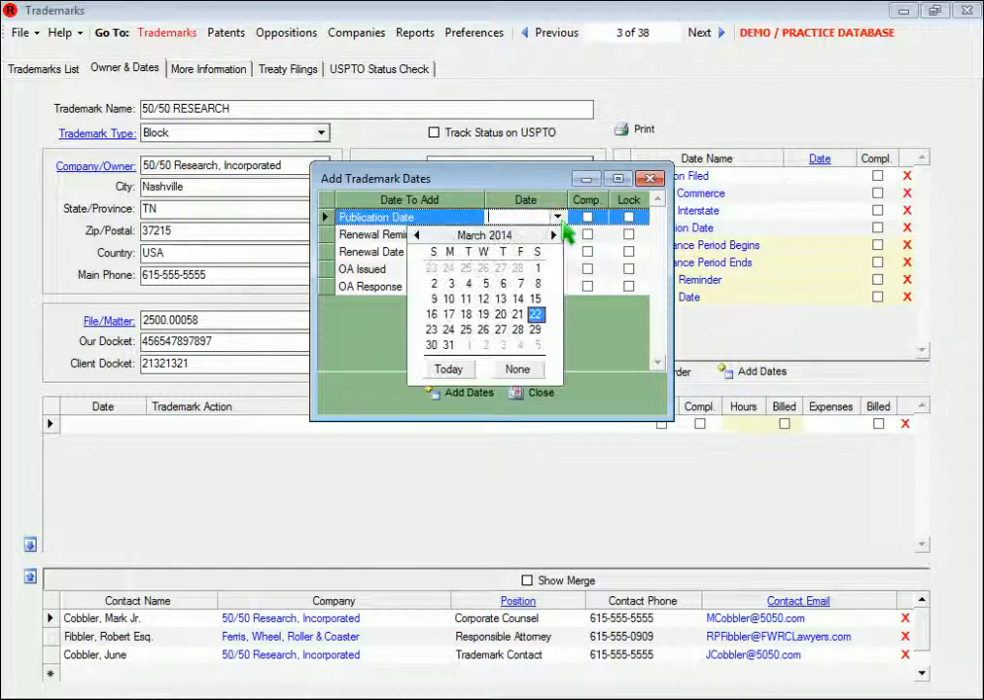
left_click(449, 369)
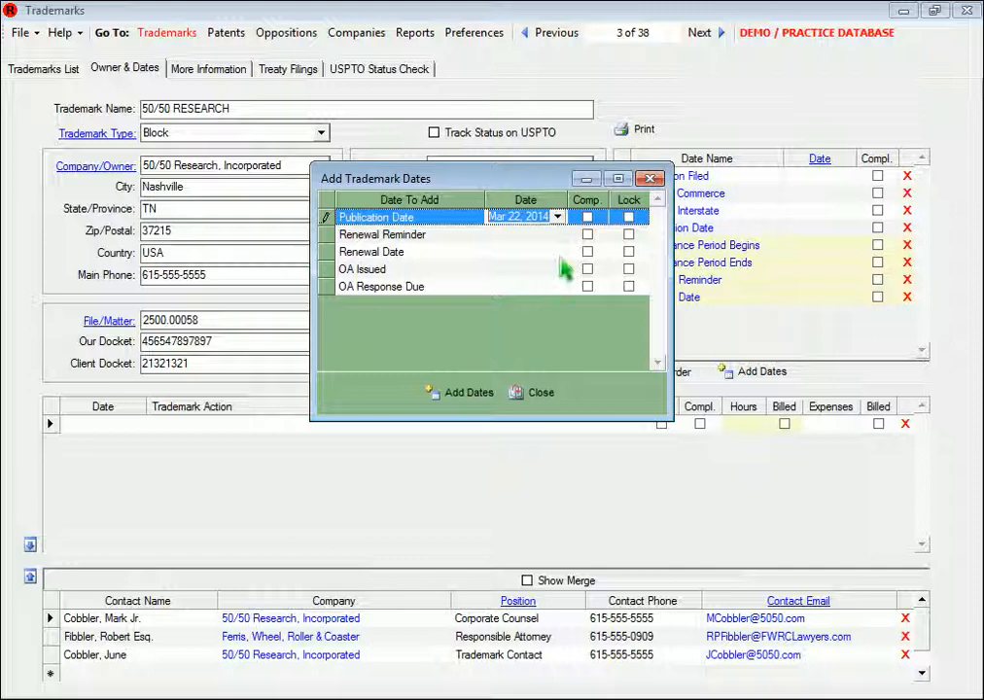
left_click(587, 217)
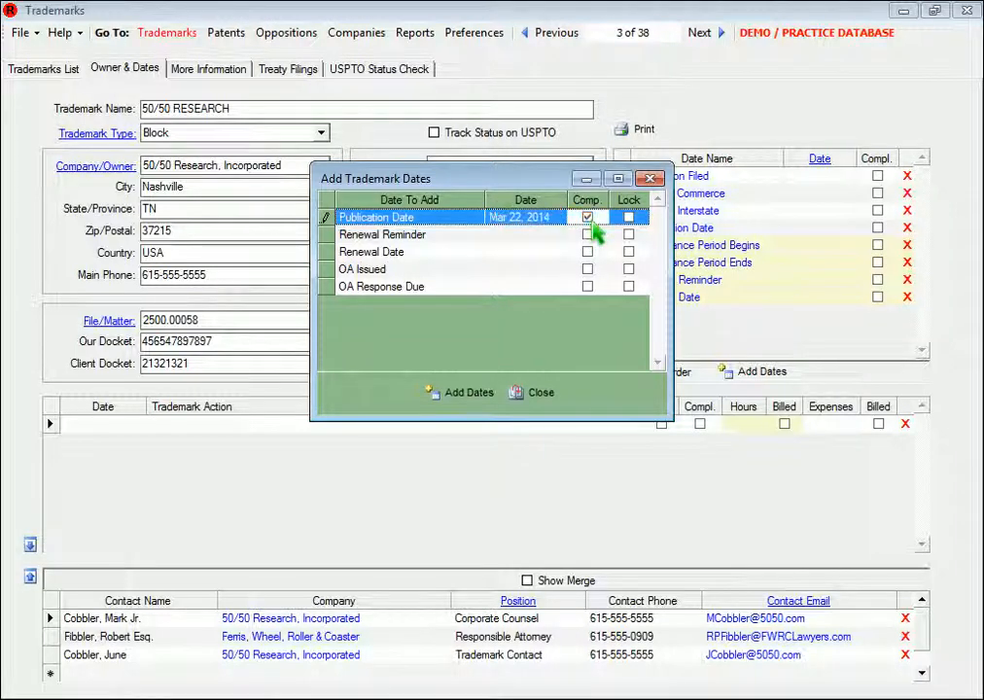
left_click(491, 397)
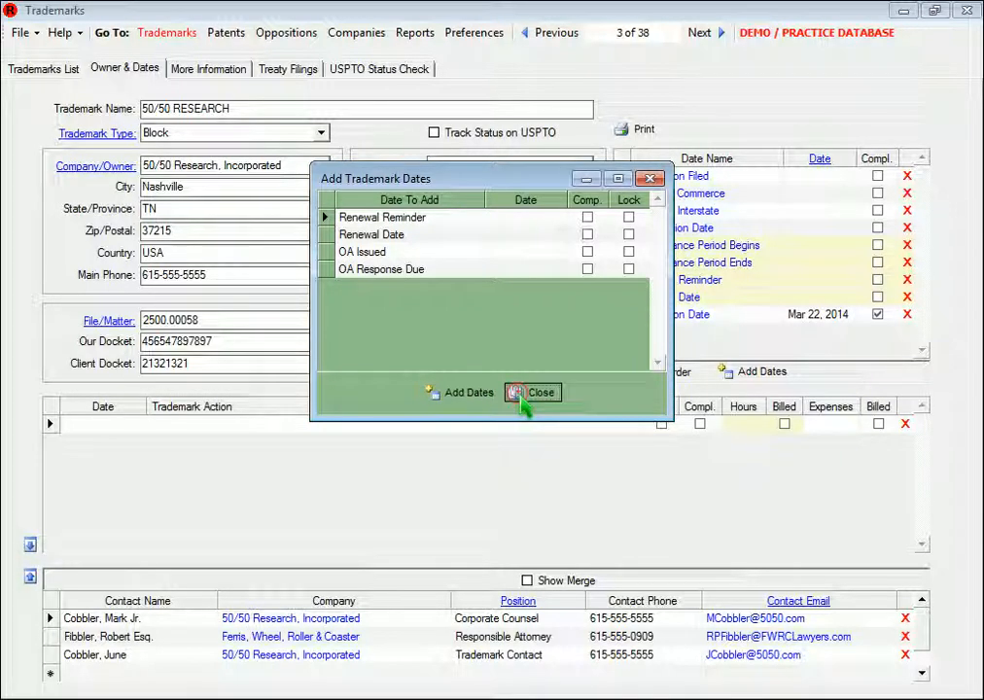
left_click(526, 395)
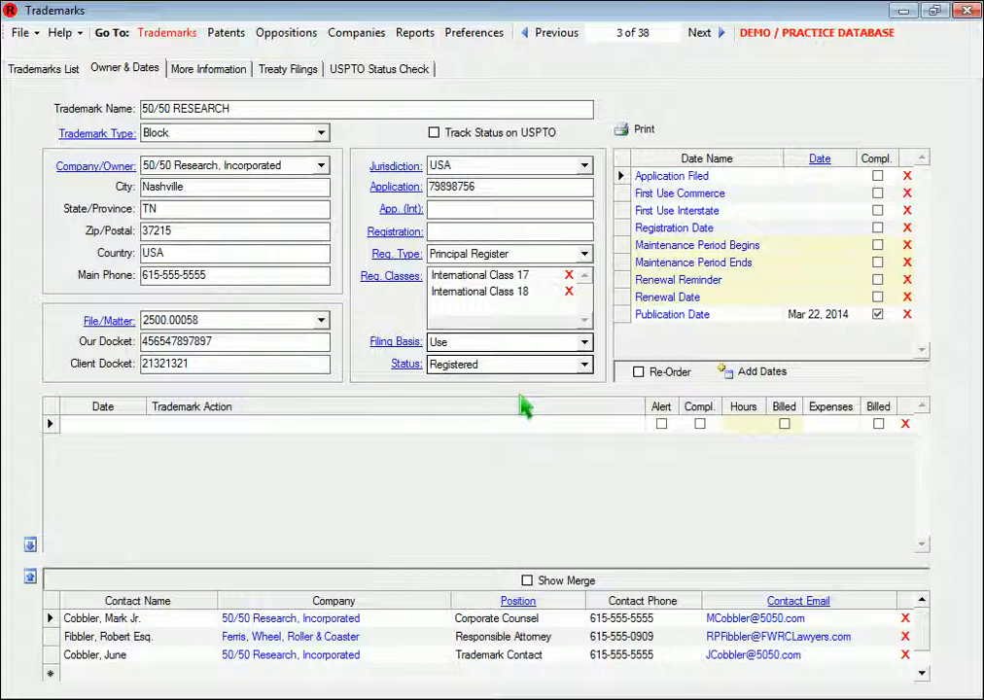
Move Publication Date one place up in the trademark's date list, above Renewal Date, and sort the list by date
left_click(639, 374)
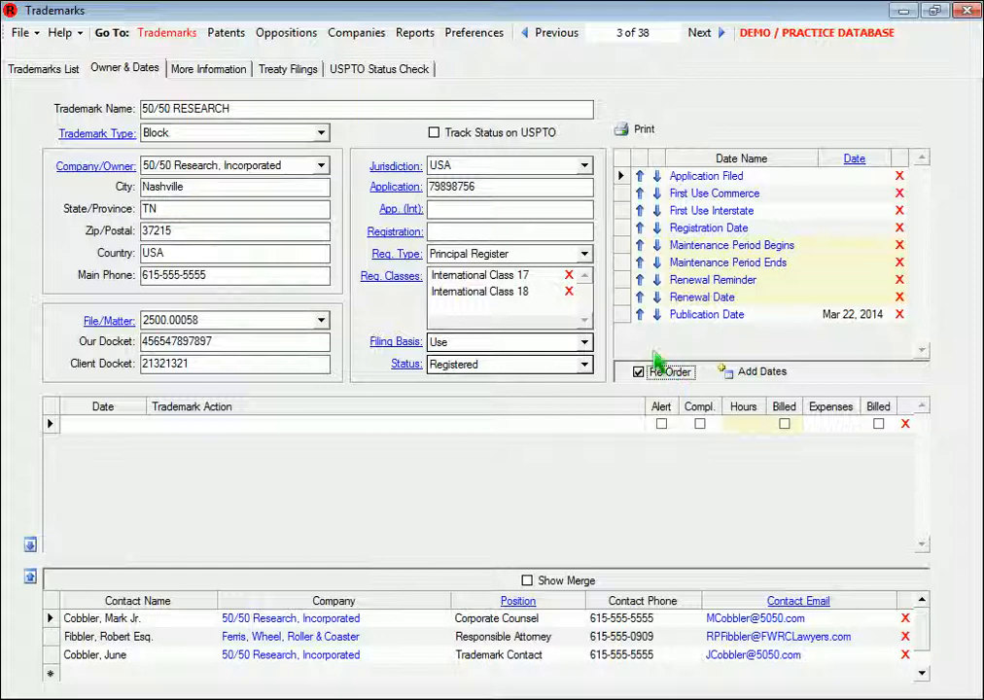
left_click(639, 316)
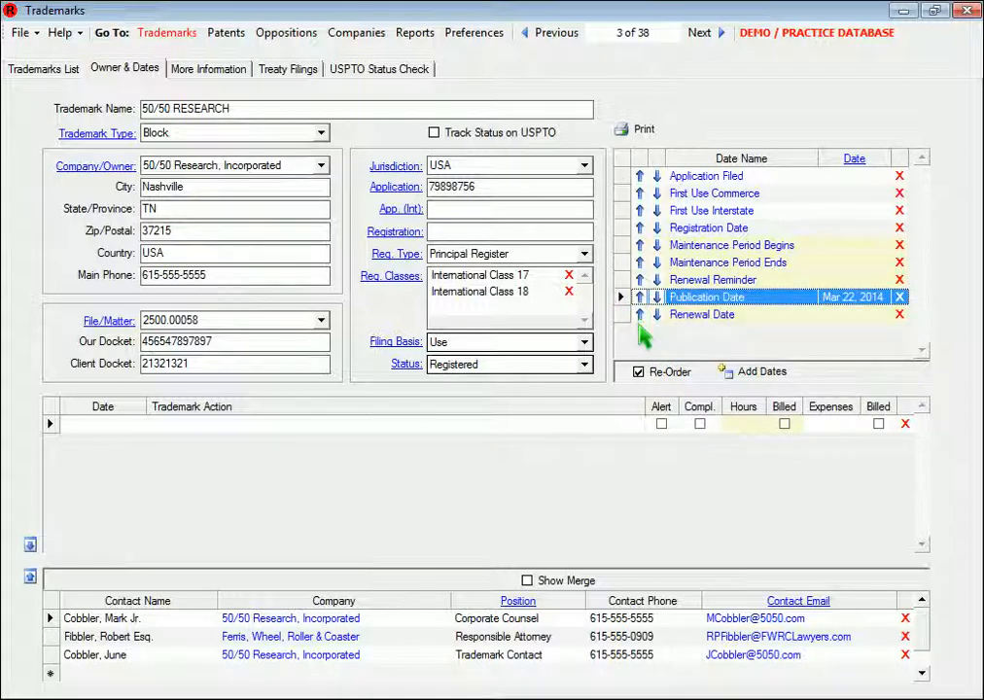
left_click(639, 373)
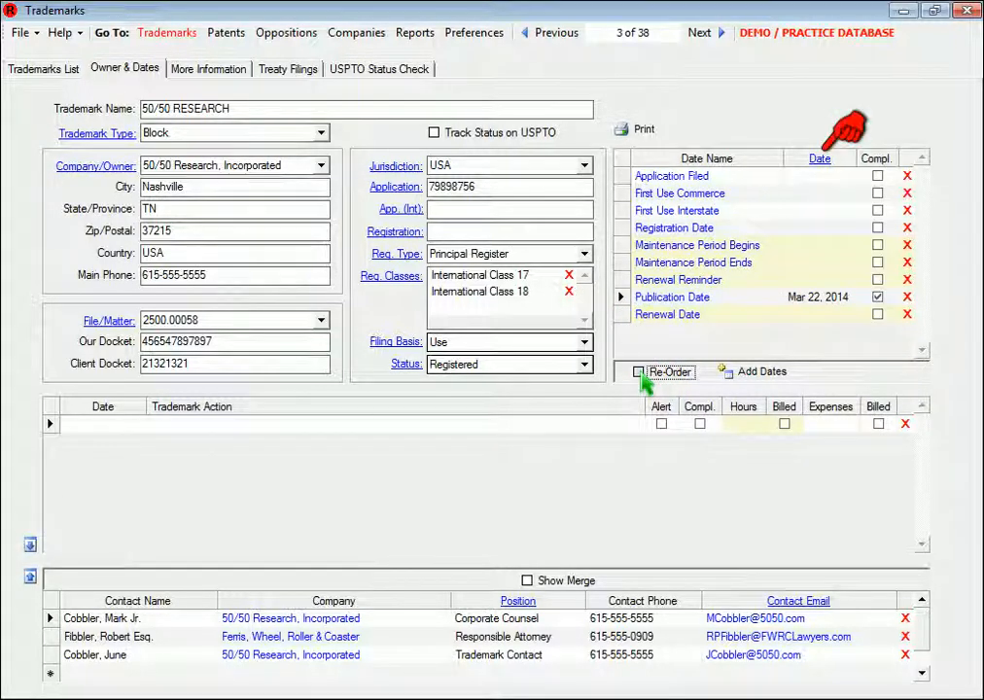
left_click(820, 161)
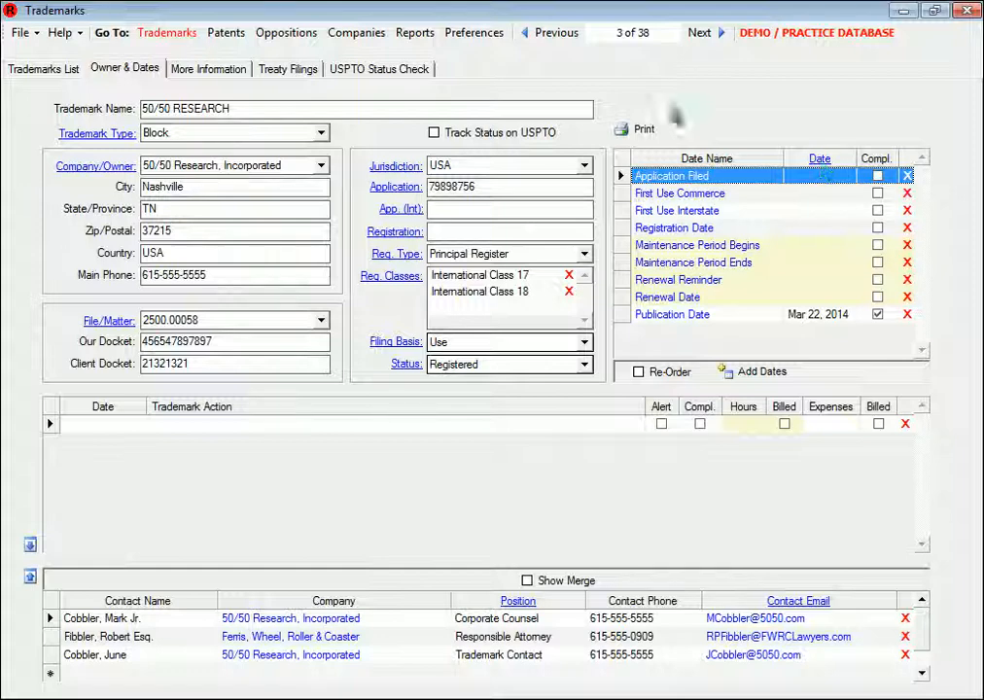
Open the Settings section of the program preferences
left_click(500, 39)
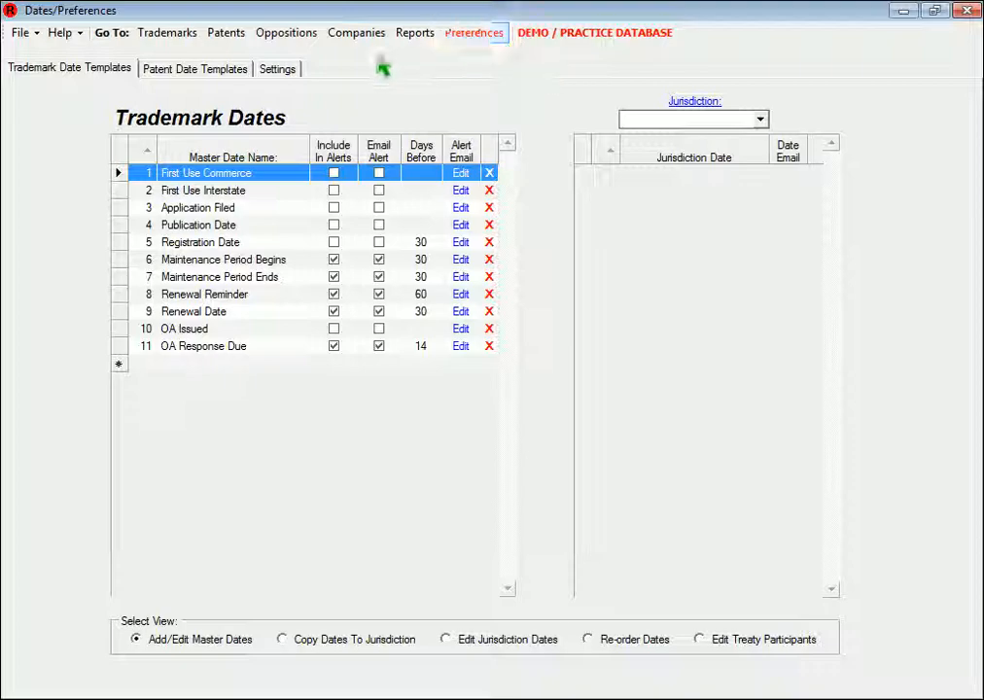
left_click(273, 73)
left_click(545, 243)
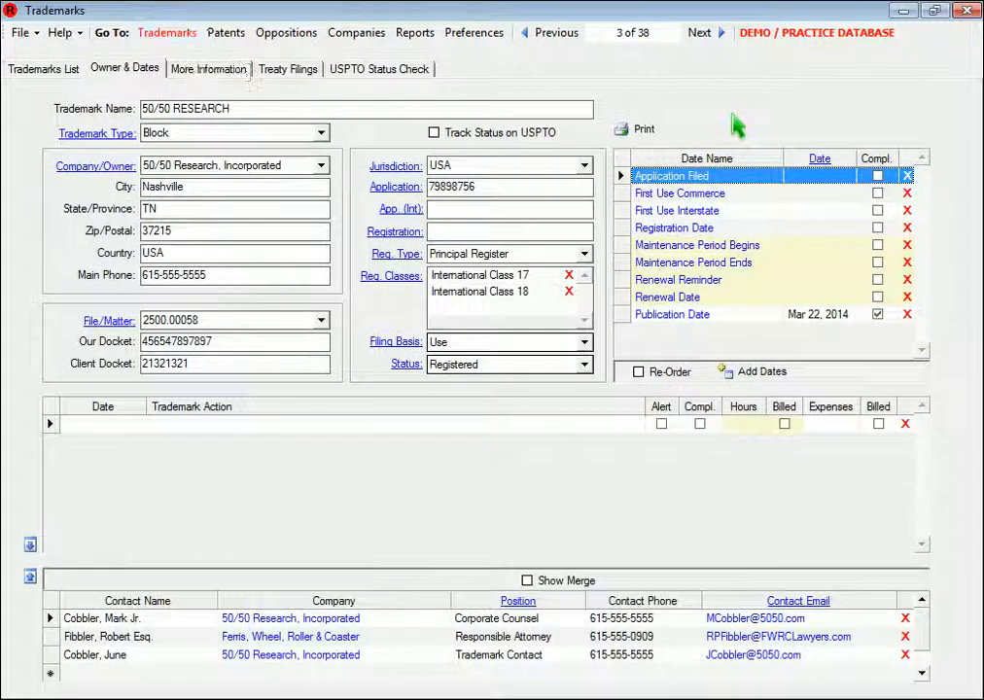
Sort the trademark's dates latest first in re-order mode, and sort them by date again in the normal view
left_click(821, 160)
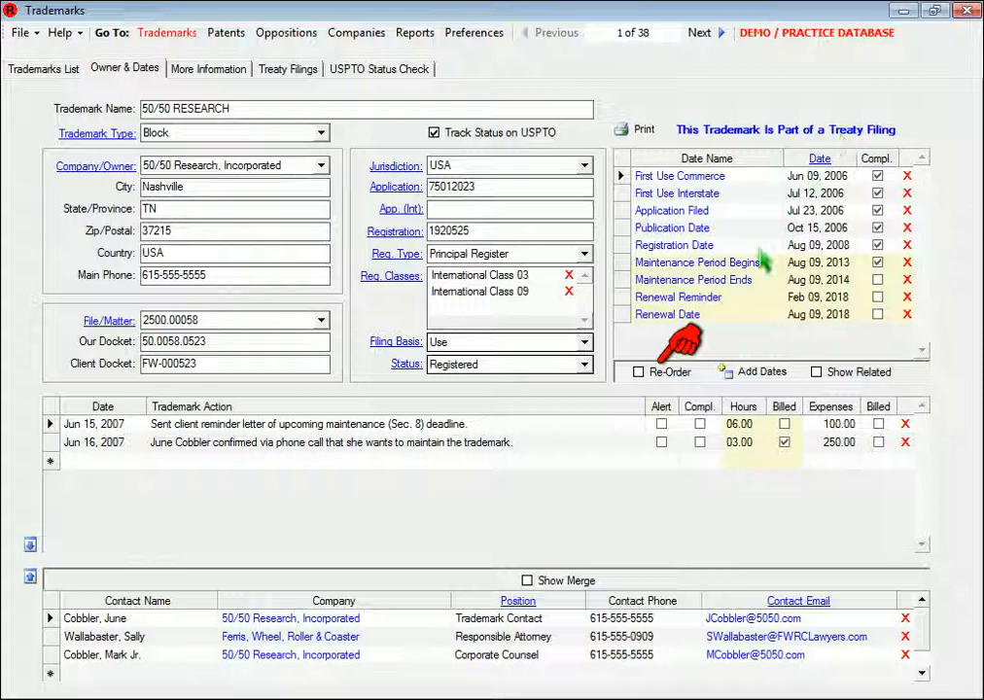
left_click(670, 377)
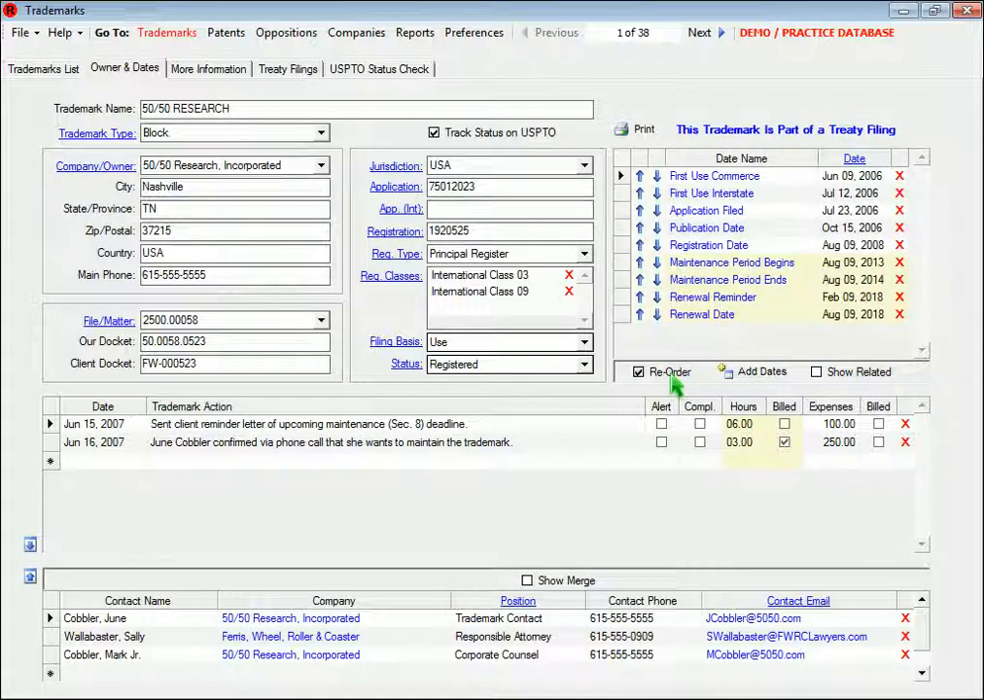
left_click(863, 159)
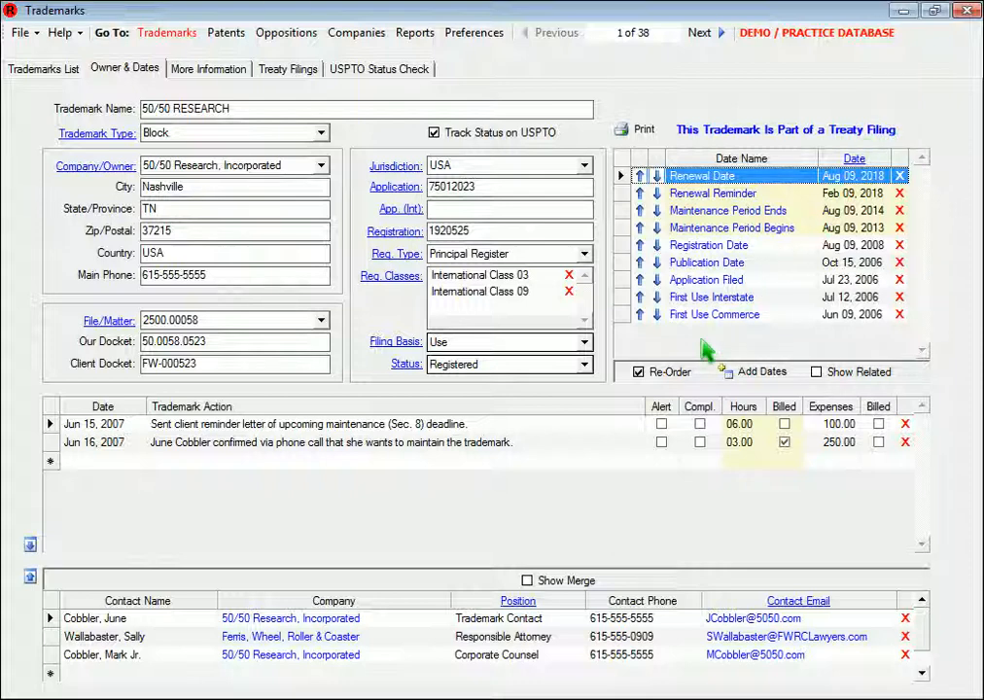
left_click(670, 376)
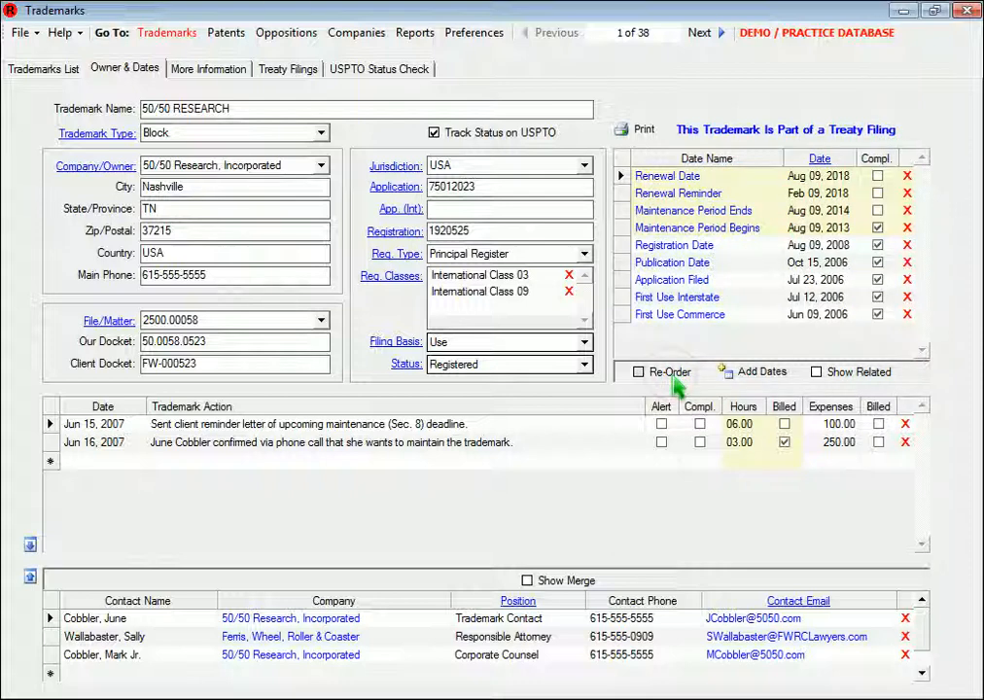
left_click(835, 161)
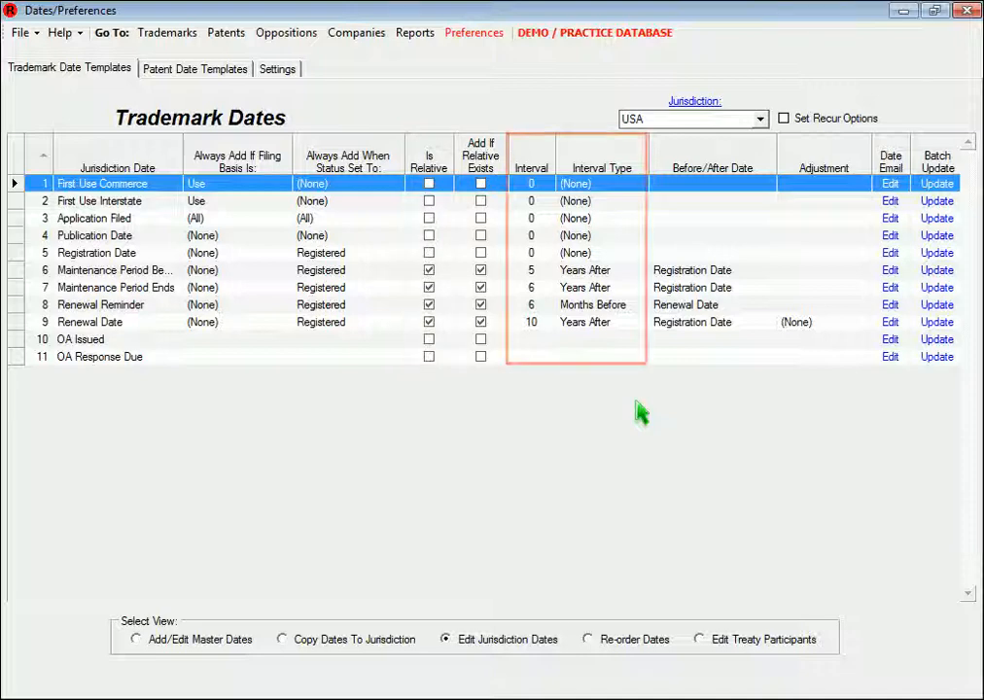
Examine the Interval Type and Before/After Date choices for the Maintenance Period Begins date in the USA template
left_click(642, 277)
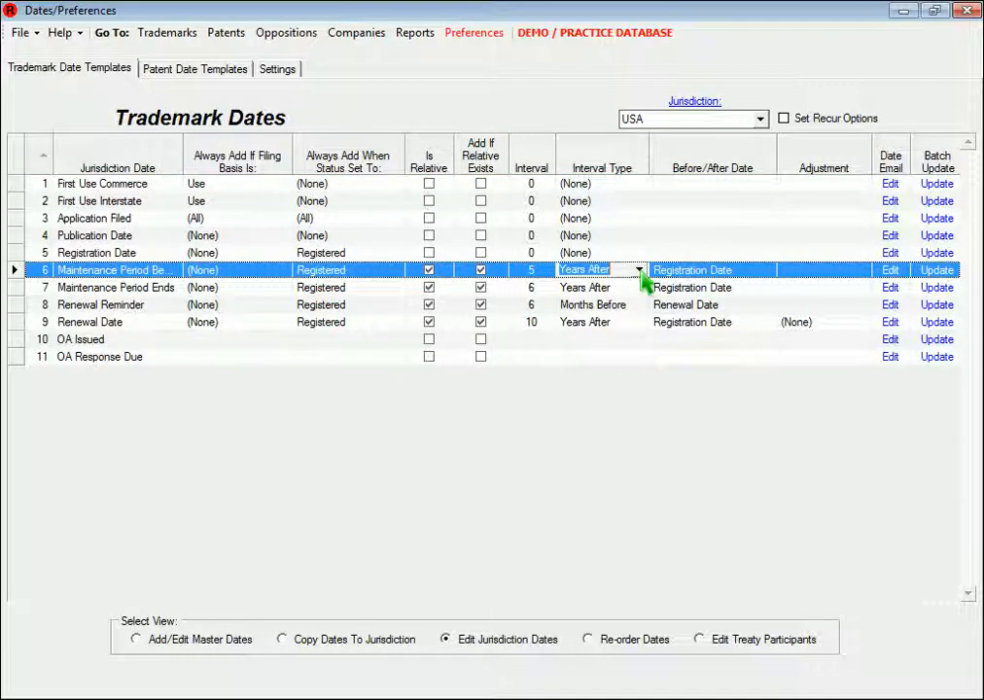
left_click(640, 271)
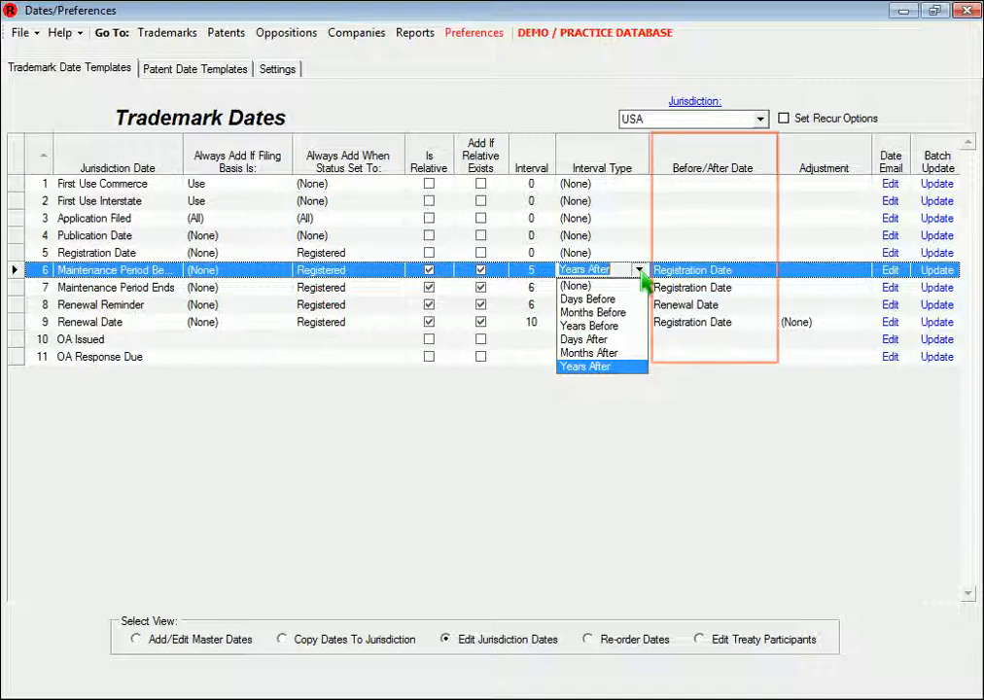
left_click(641, 272)
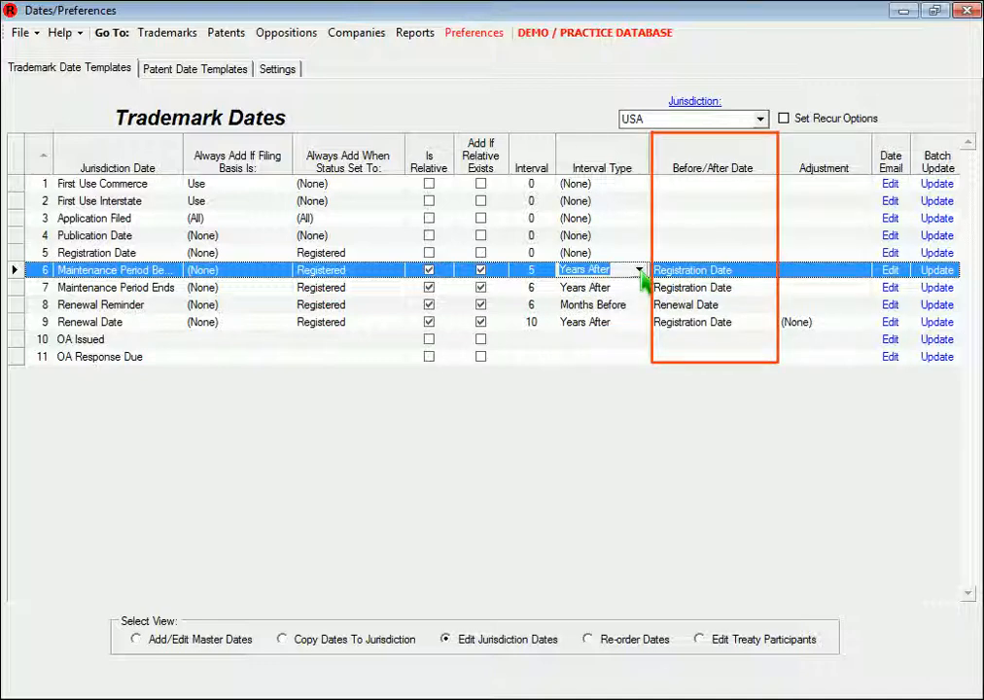
left_click(769, 276)
left_click(771, 275)
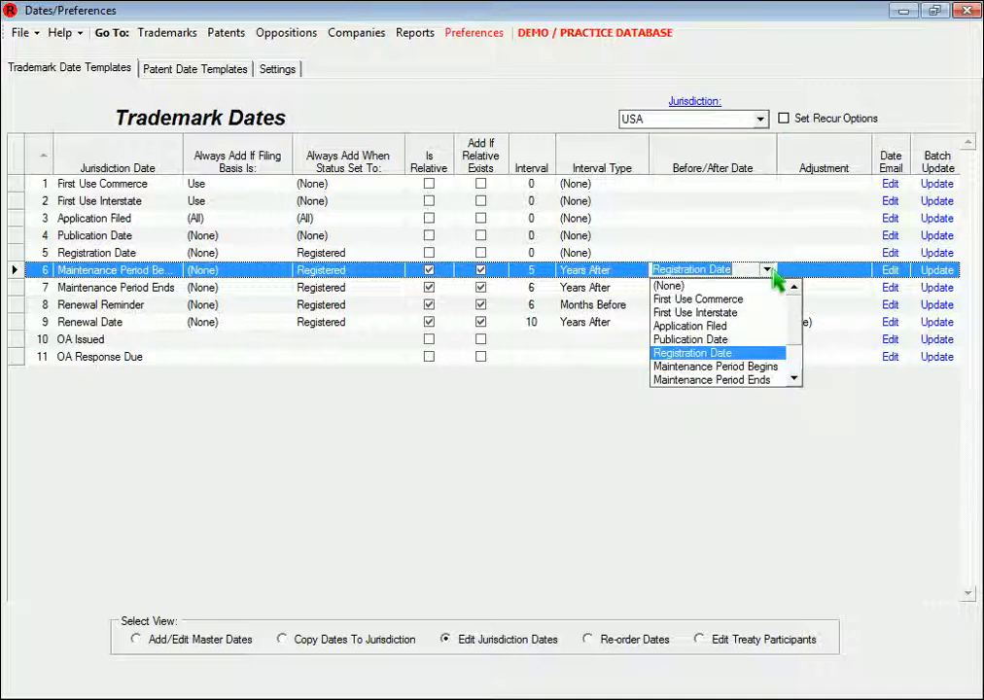
left_click(773, 276)
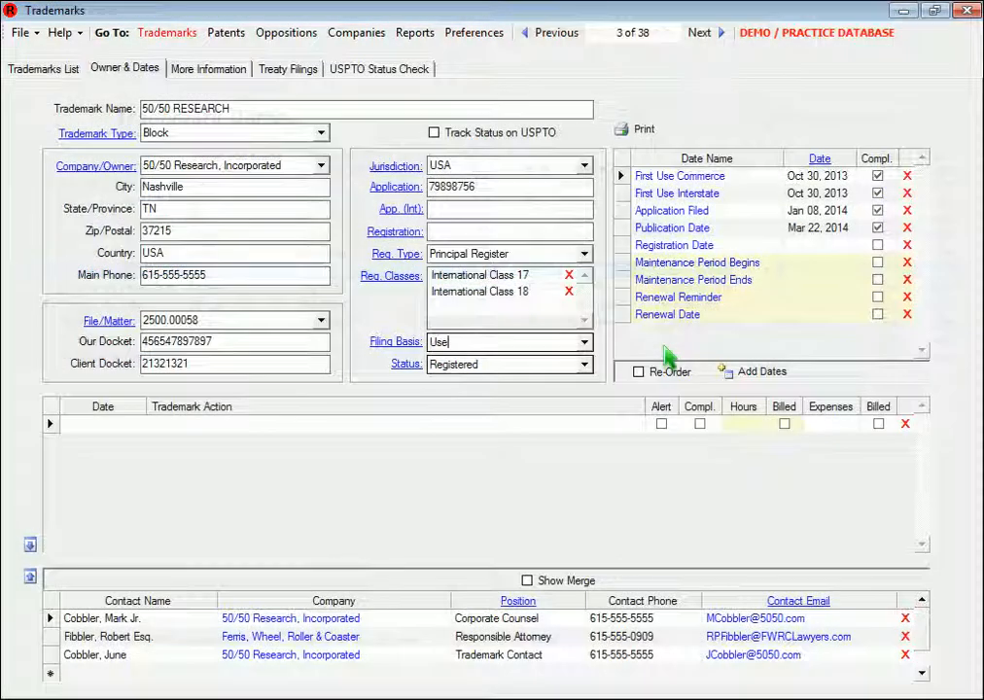
Set the trademark's Registration Date to Jul 04, 2014, mark it completed, and update it with its related dates
left_click(678, 247)
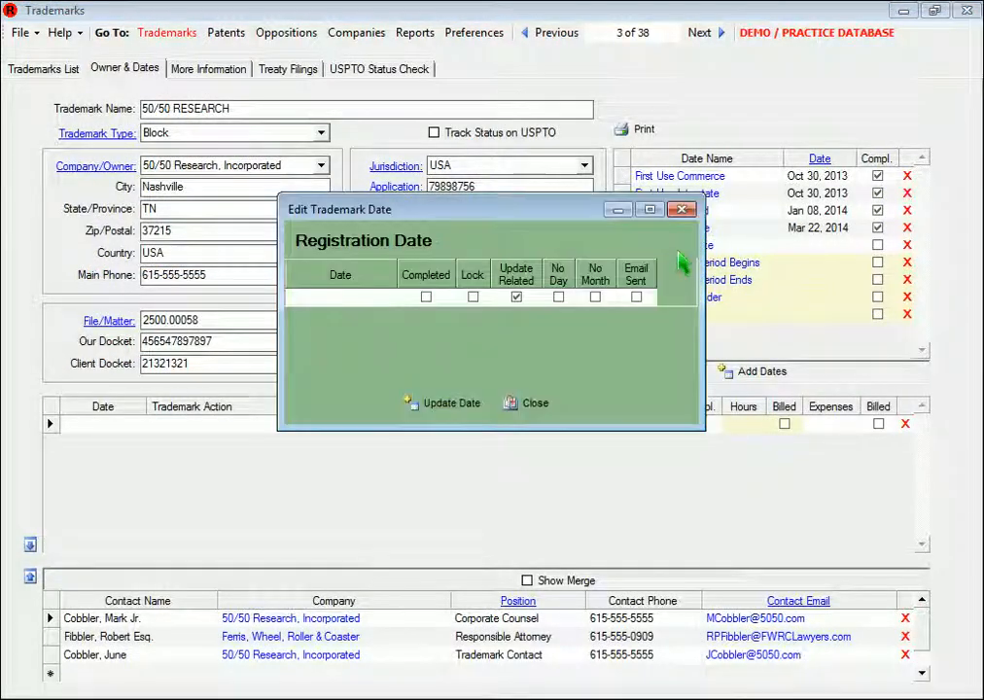
left_click(395, 299)
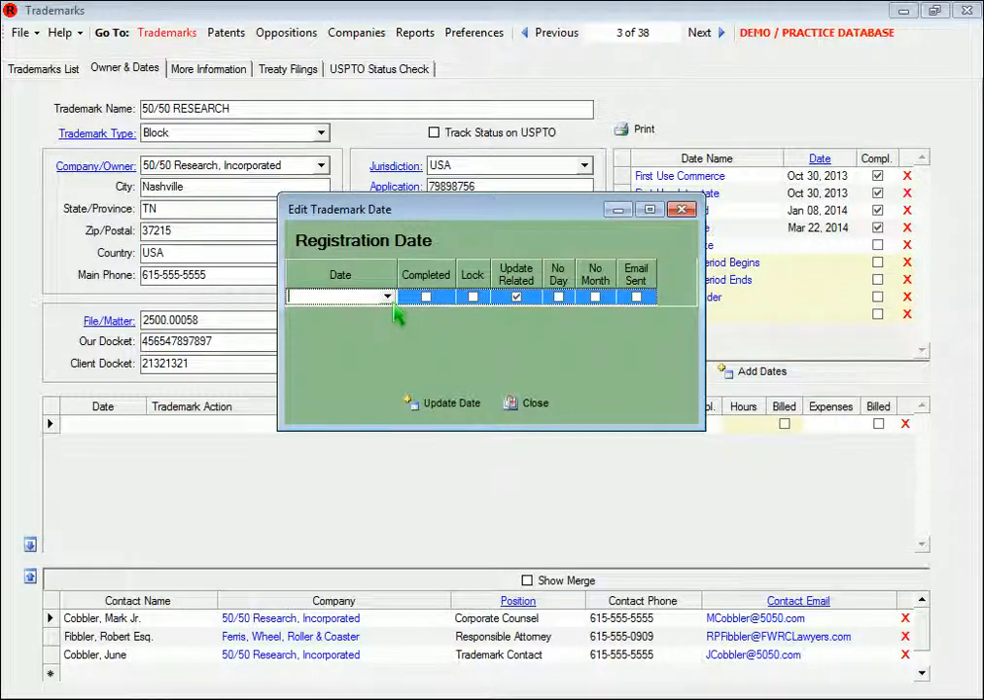
left_click(387, 297)
left_click(384, 317)
left_click(384, 316)
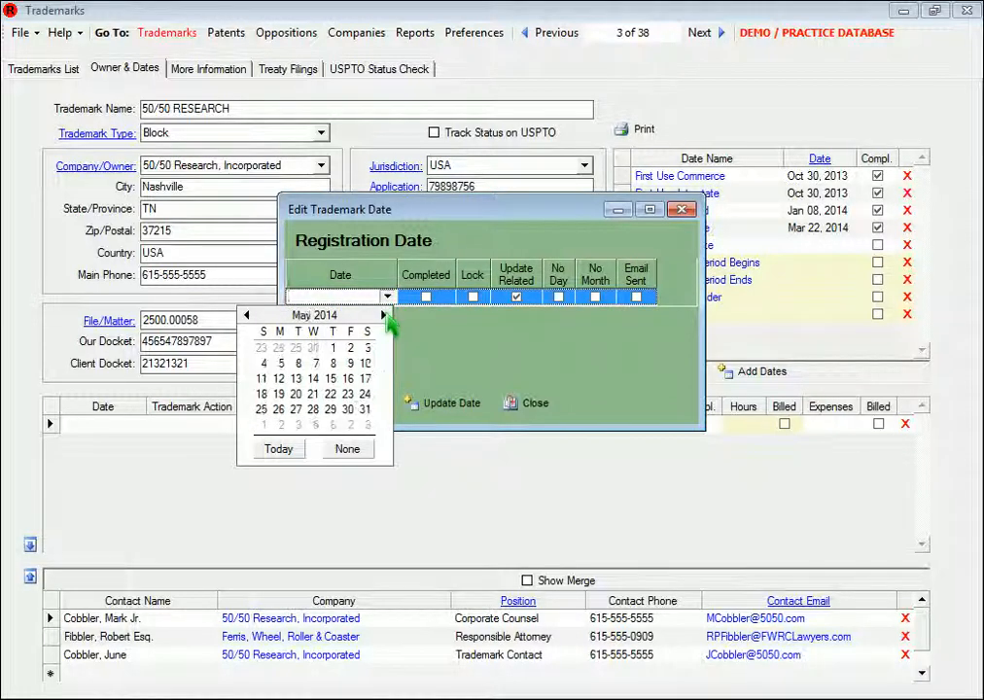
left_click(384, 316)
left_click(384, 316)
left_click(348, 347)
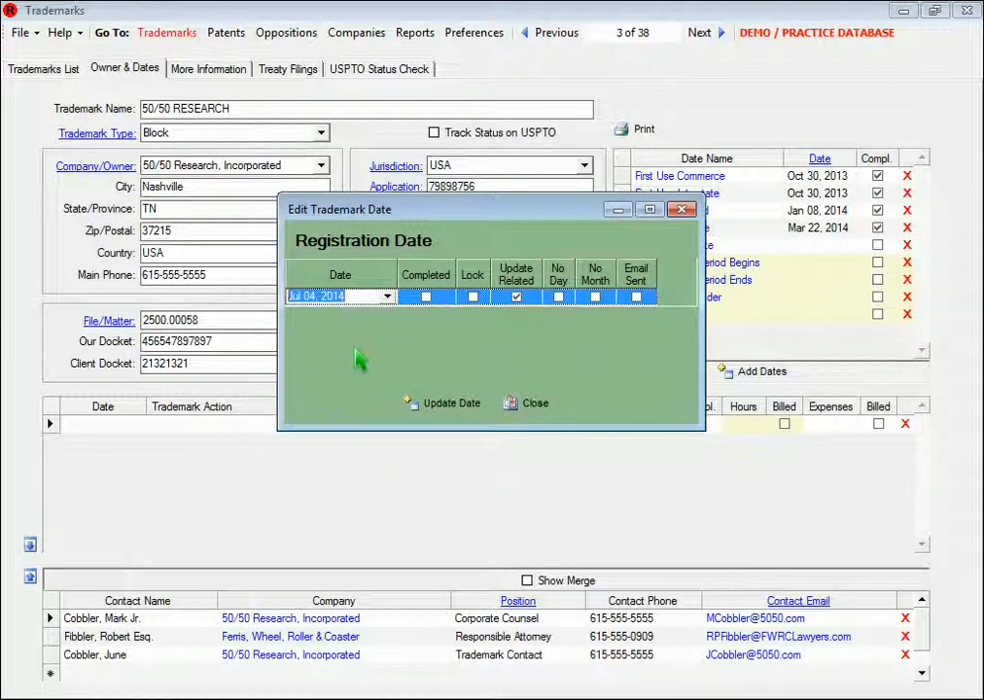
left_click(426, 296)
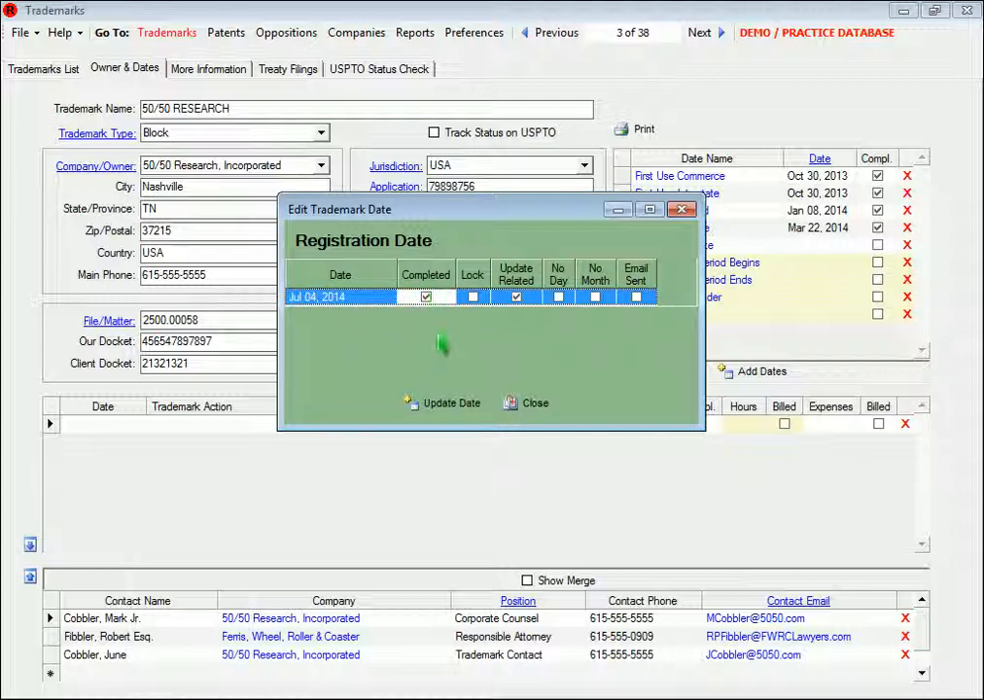
left_click(453, 406)
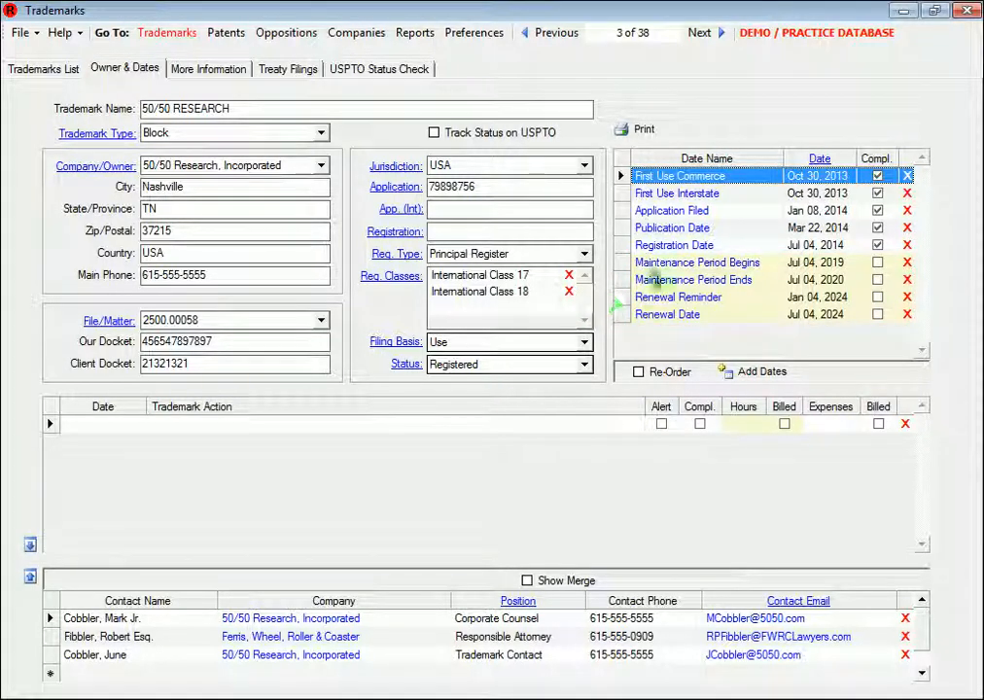
Change the Registration Date to Jun 03, 2014, leaving it unlocked, and update it with its related dates
left_click(681, 248)
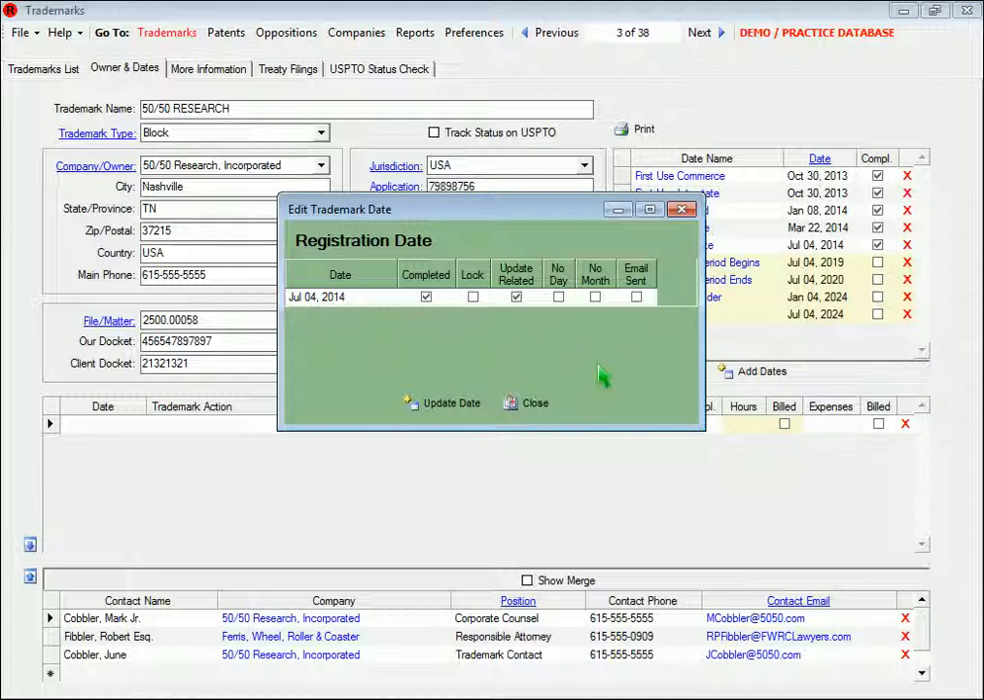
left_click(386, 298)
left_click(387, 297)
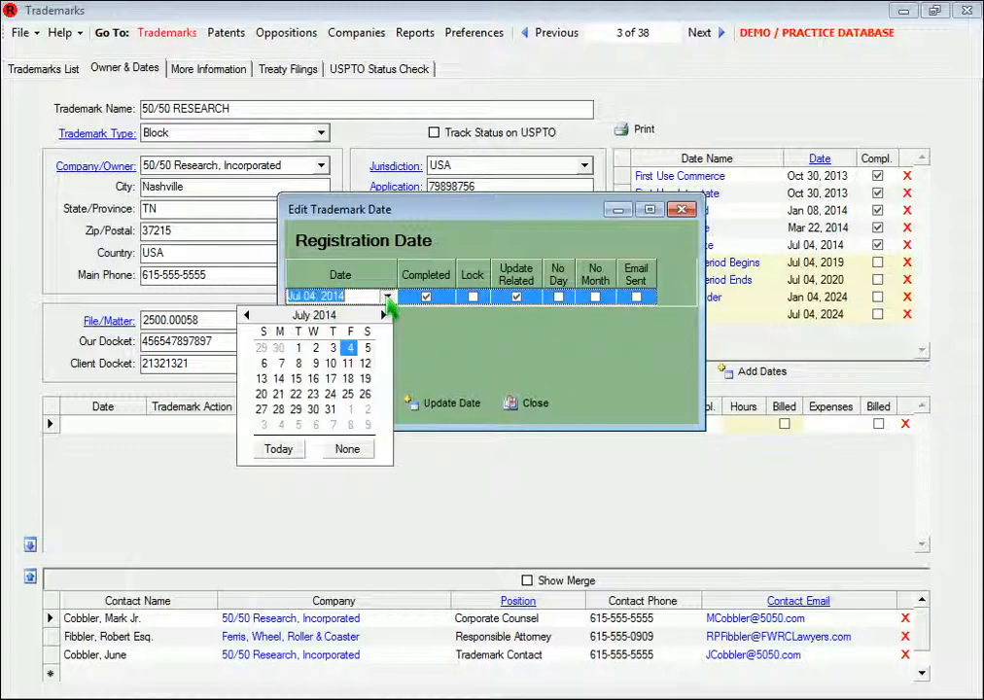
left_click(248, 316)
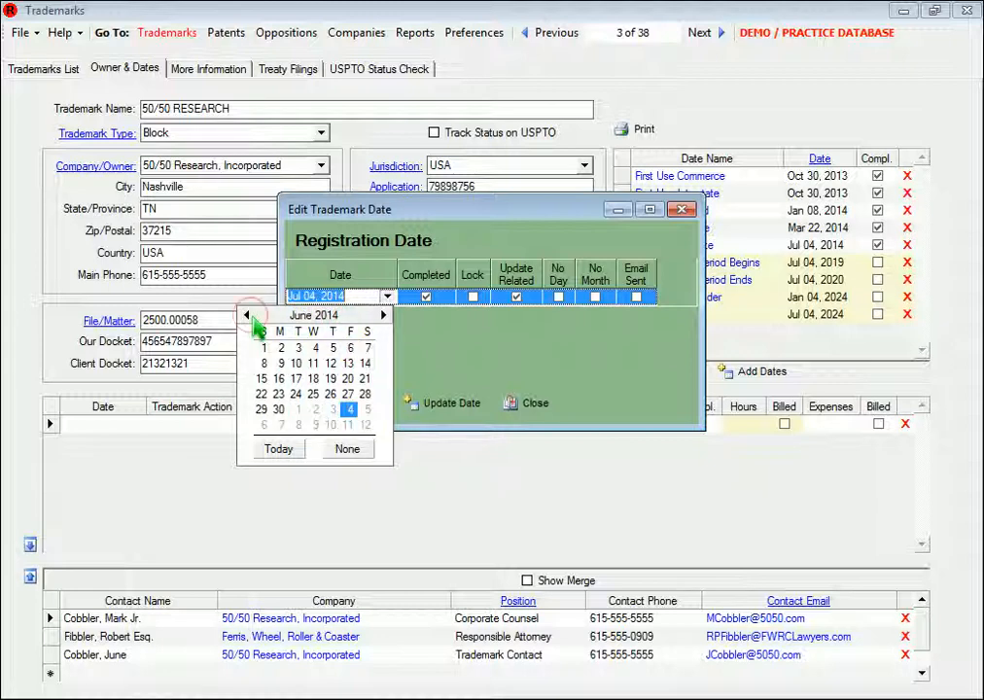
left_click(299, 348)
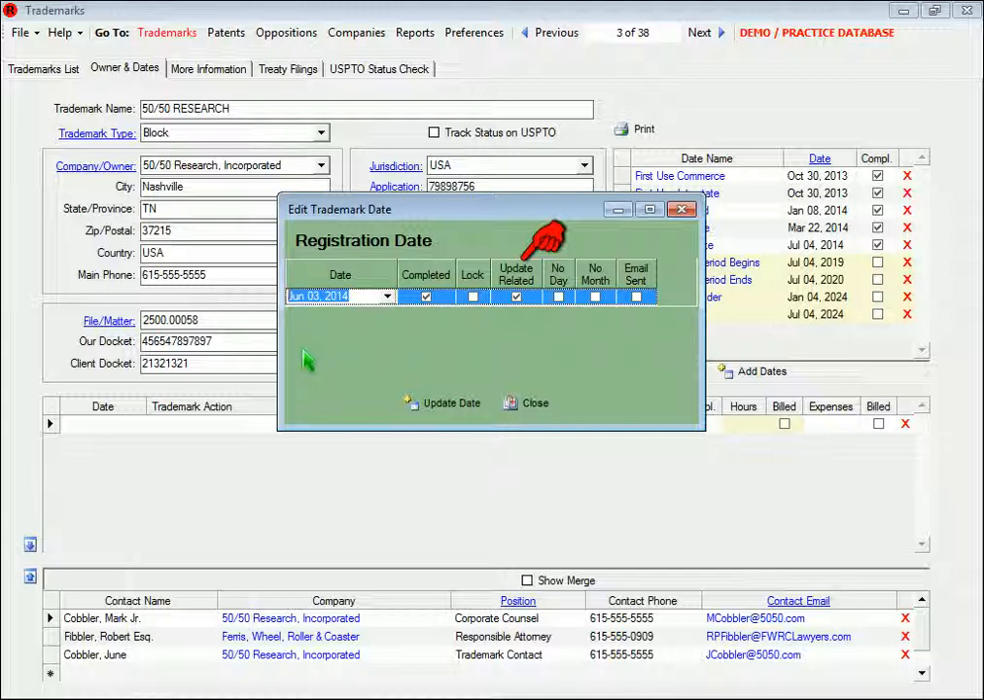
left_click(474, 297)
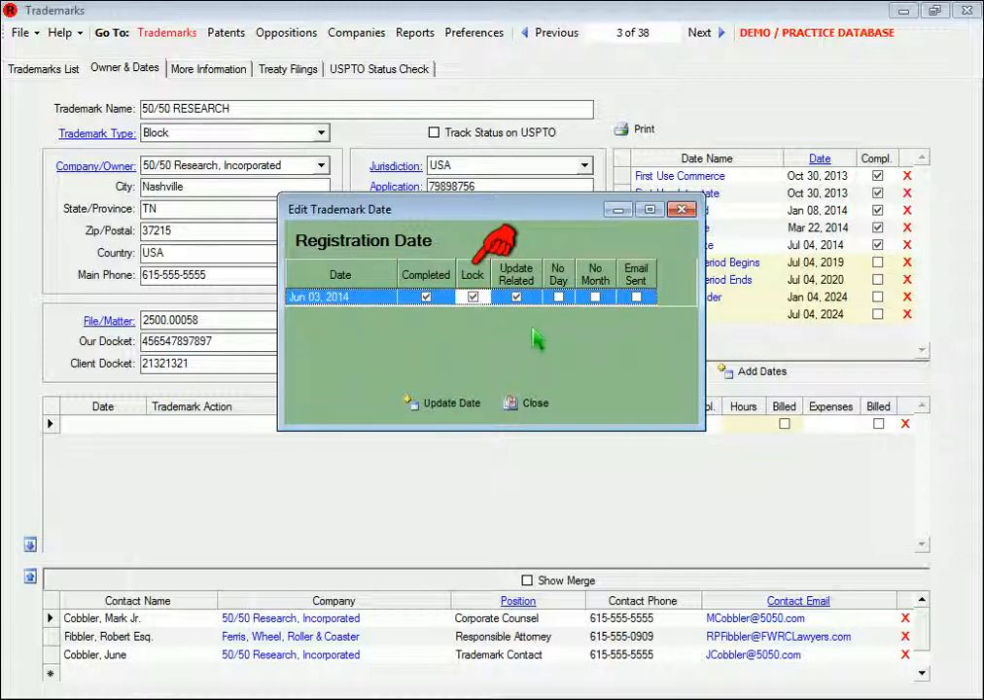
left_click(474, 298)
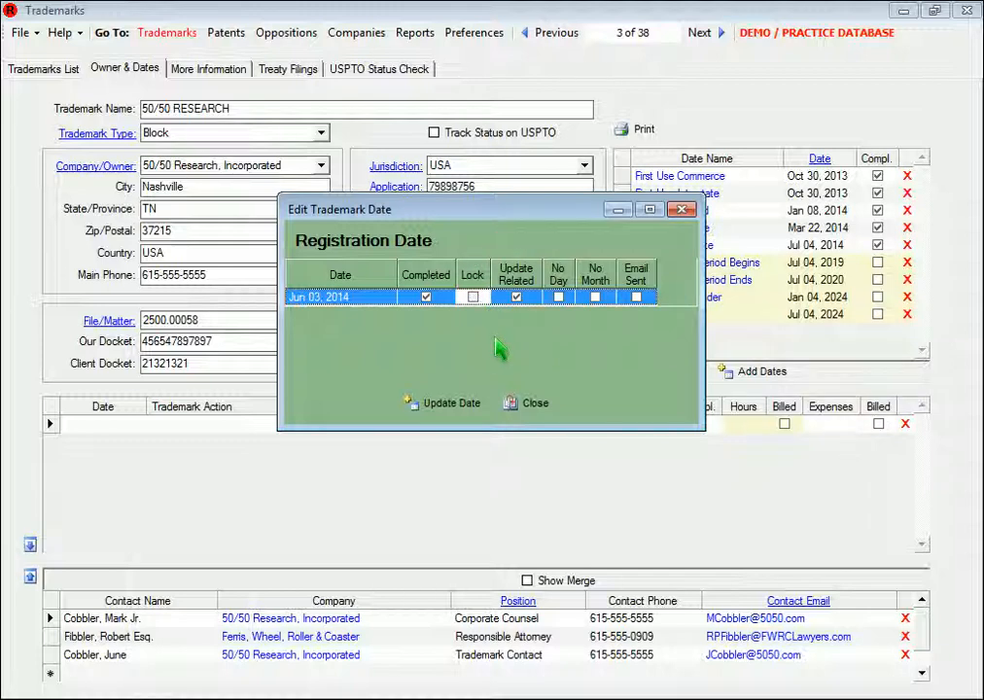
left_click(455, 405)
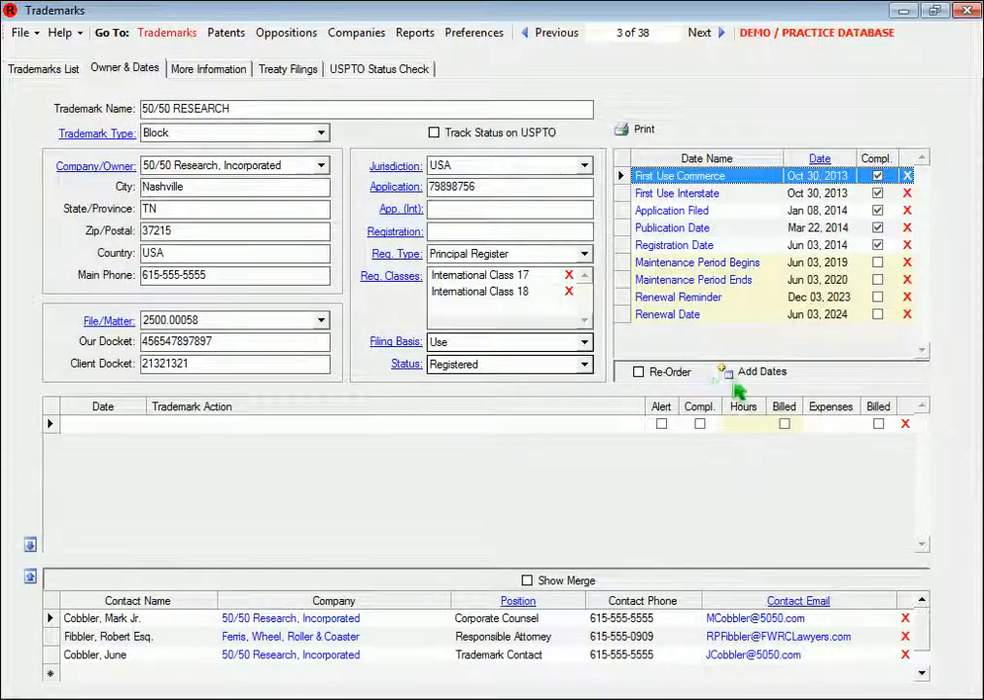
Add an OA Issued date of Mar 26, 2014 to the trademark
left_click(761, 373)
left_click(510, 254)
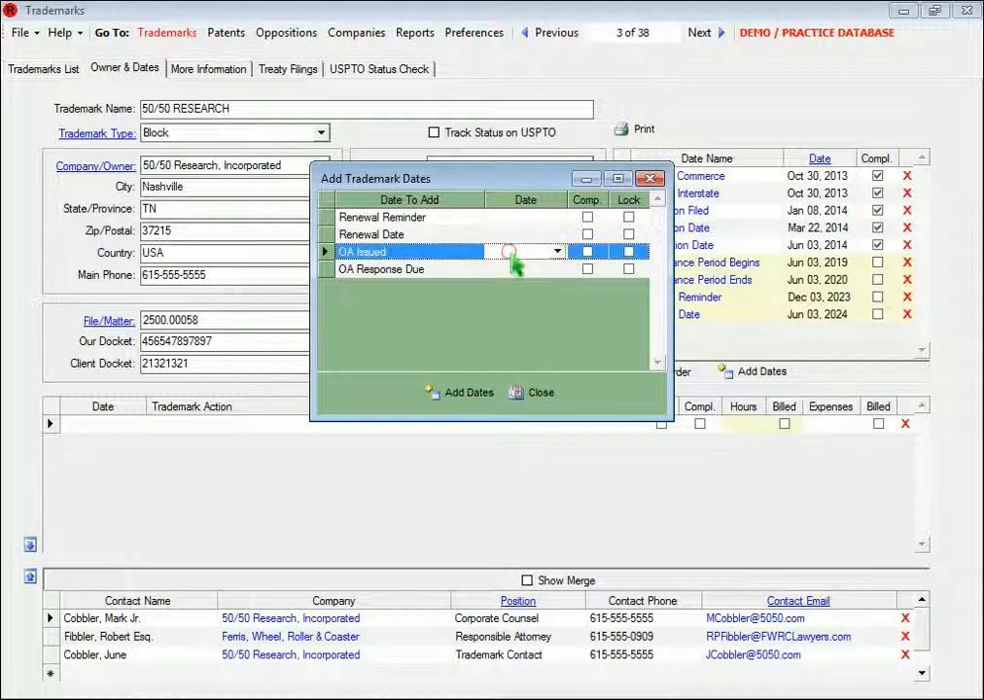
left_click(559, 253)
left_click(476, 400)
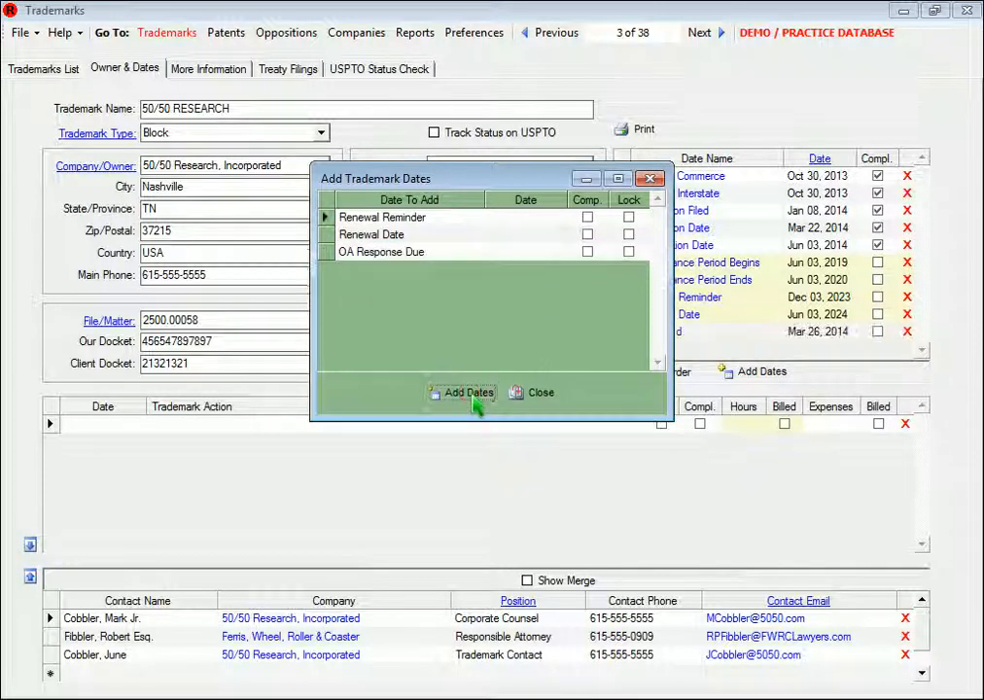
left_click(550, 399)
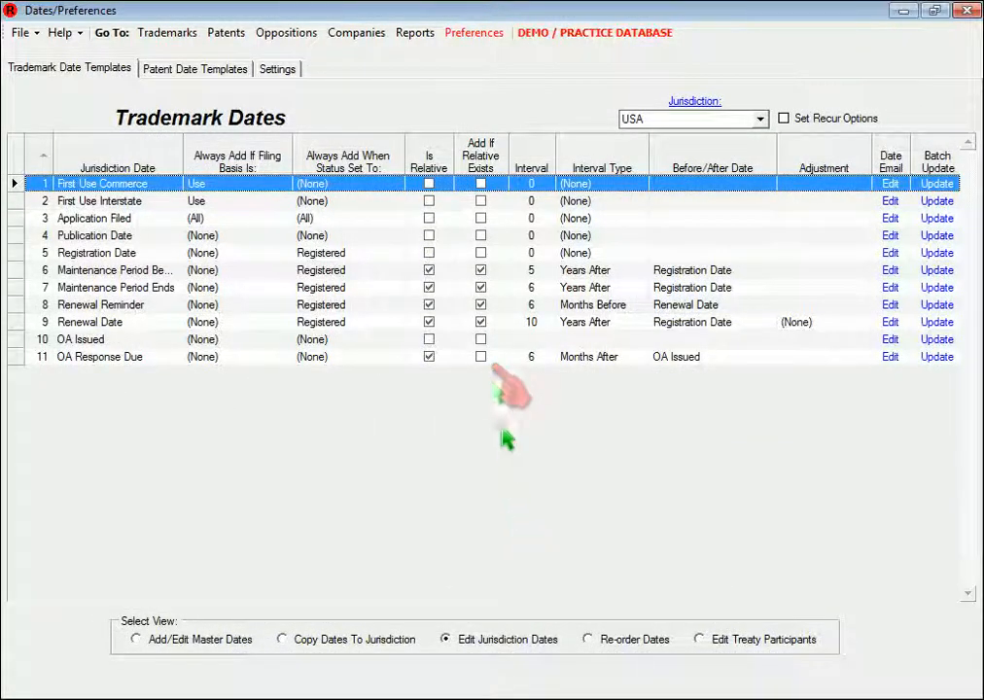
Enable Add If Relative Exists for OA Response Due in the USA template, and add an OA Issued date of Mar 14, 2014 to the trademark
left_click(483, 359)
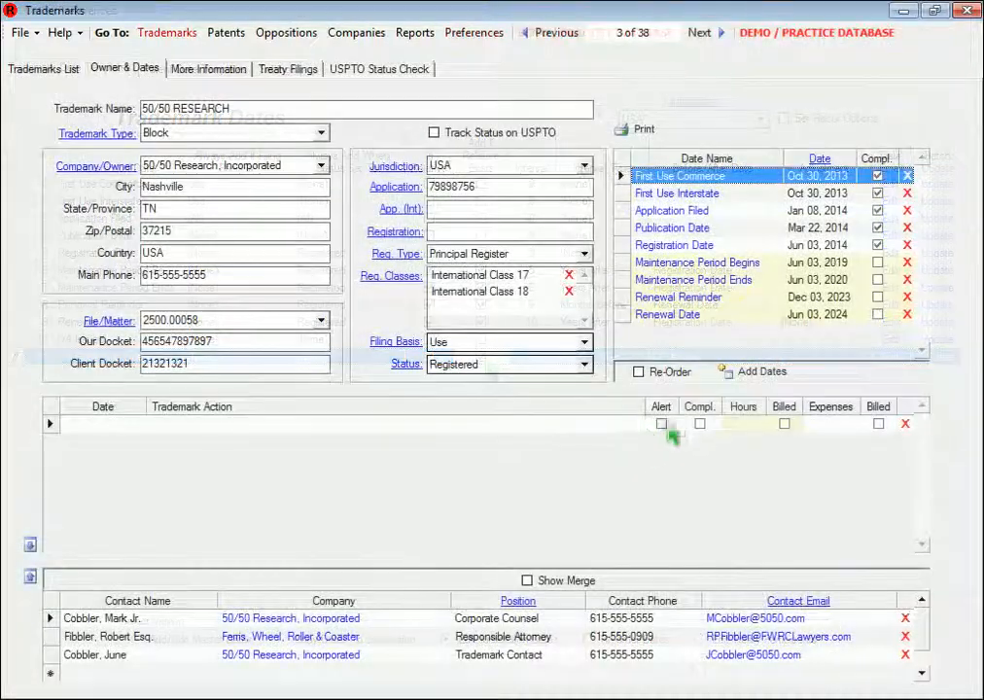
left_click(764, 375)
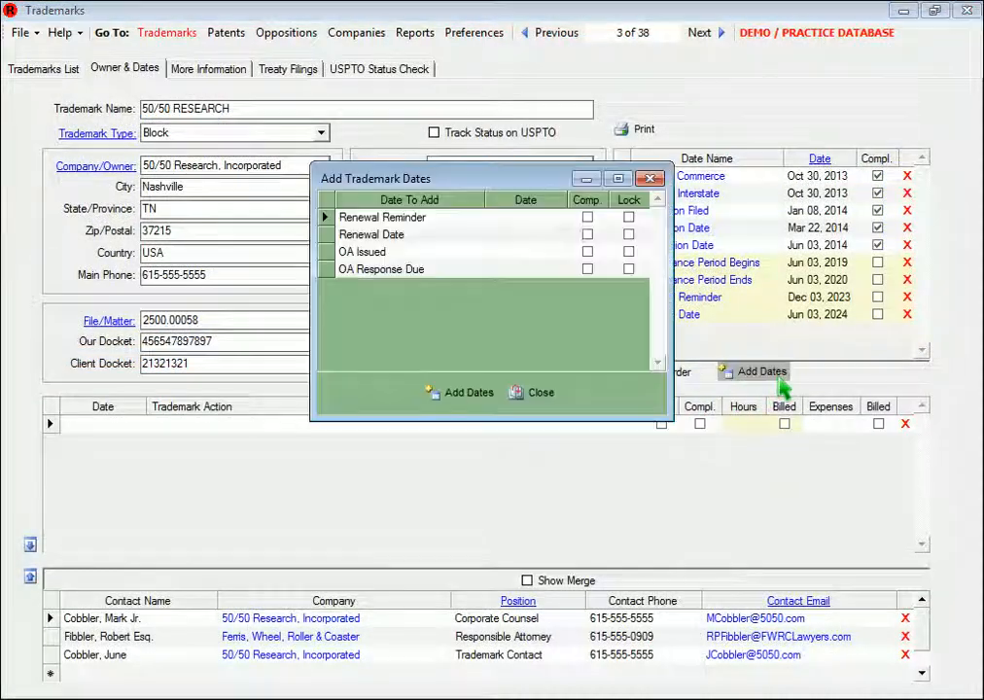
left_click(529, 252)
left_click(558, 252)
left_click(523, 330)
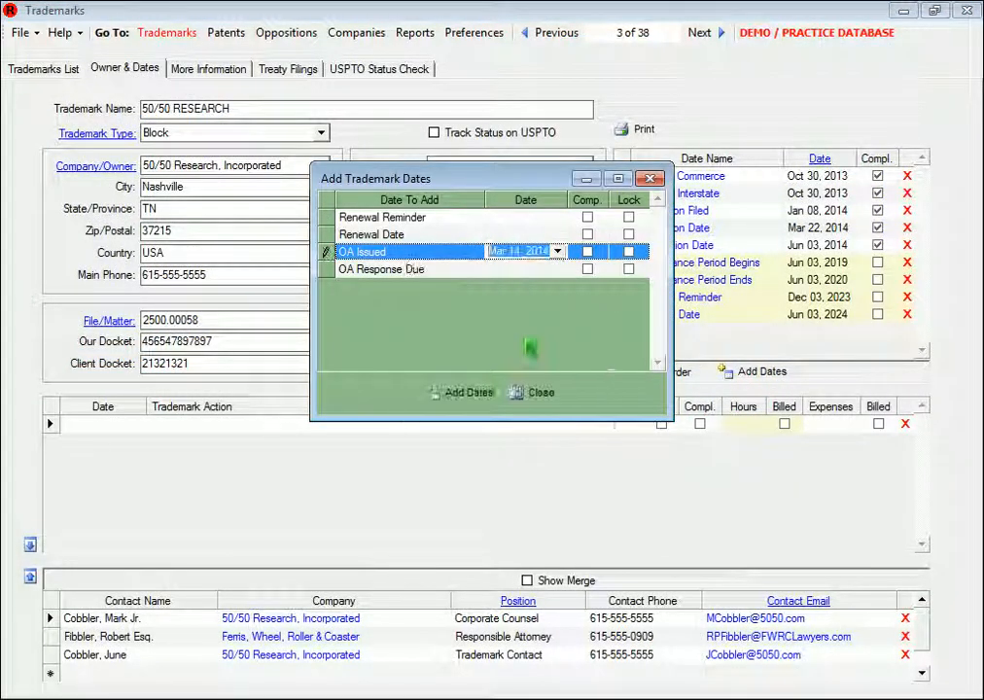
left_click(470, 393)
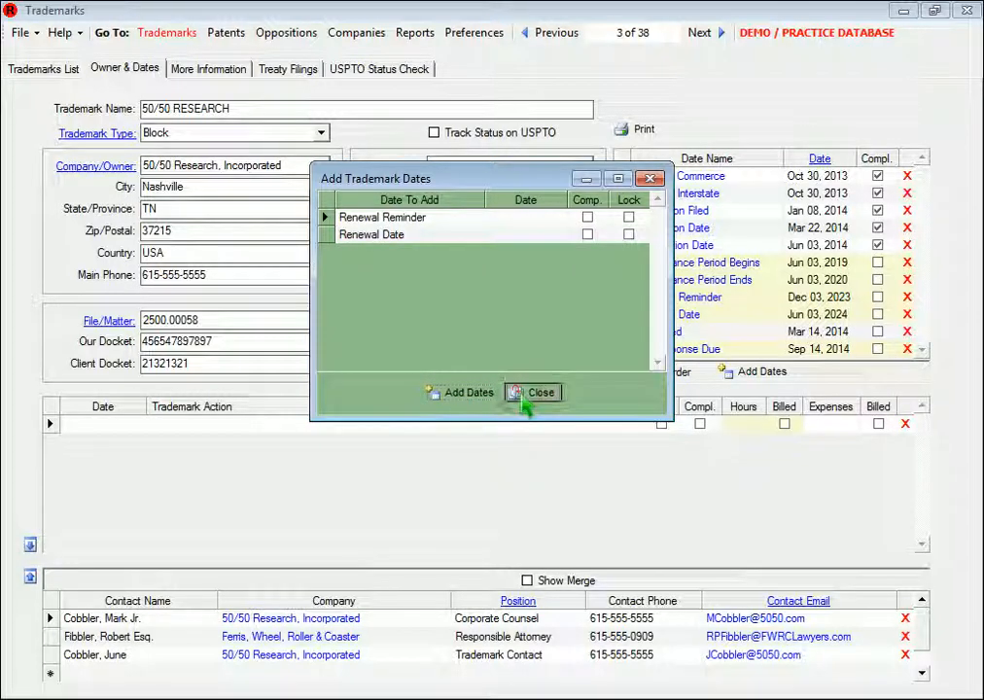
left_click(534, 393)
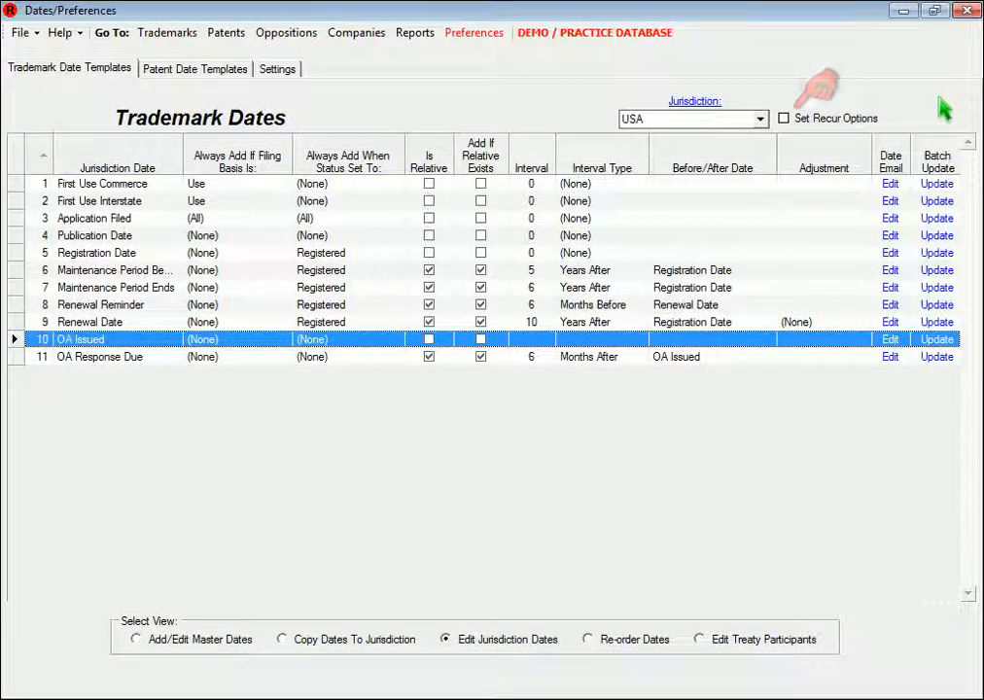
Show the recur options for the USA date templates and allow OA Issued and OA Response Due to recur
left_click(787, 122)
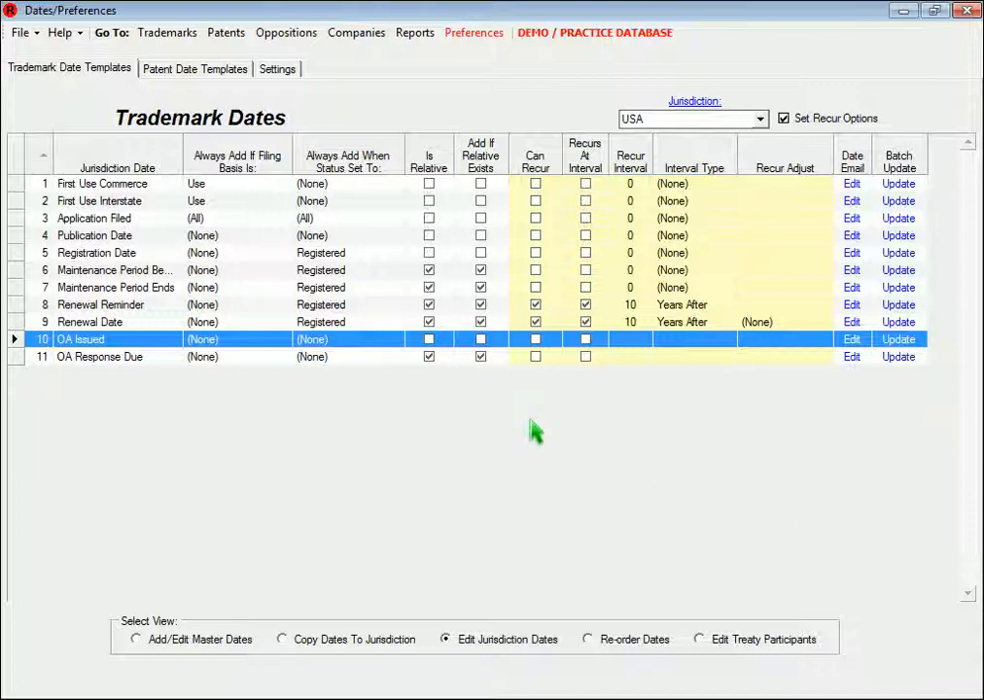
left_click(537, 344)
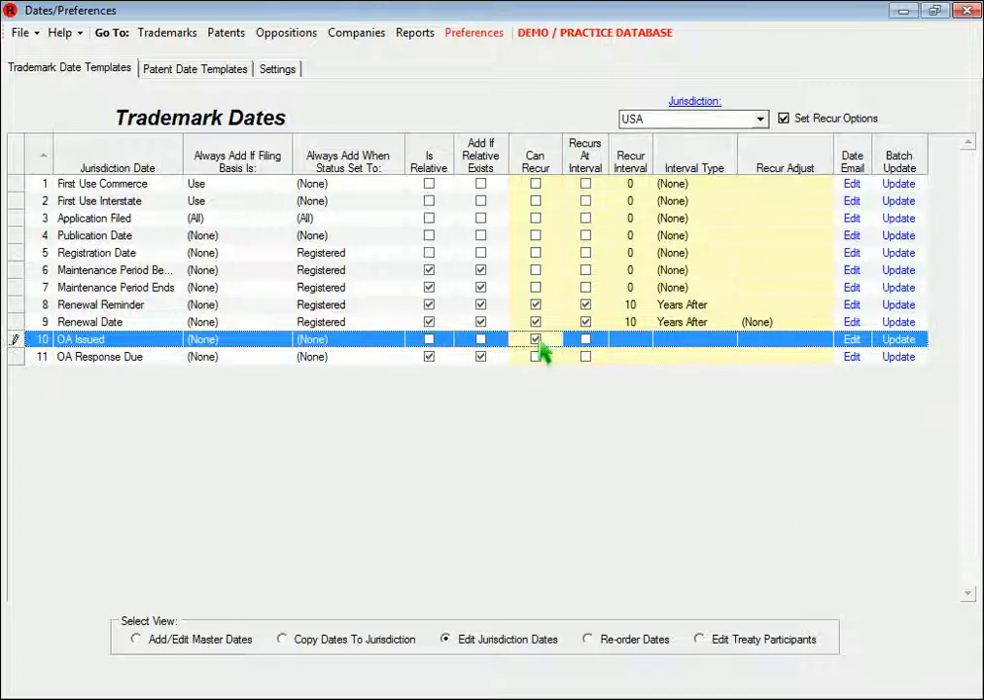
left_click(537, 358)
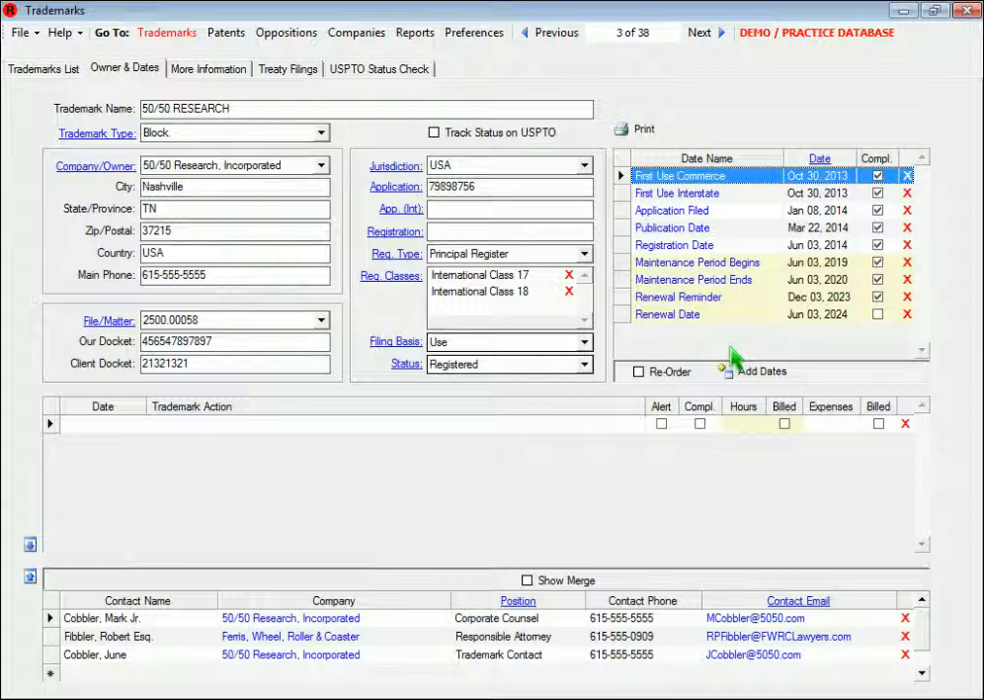
Mark the trademark's Renewal Date as completed with Add Next and Update Related enabled, and update the date
double_click(681, 317)
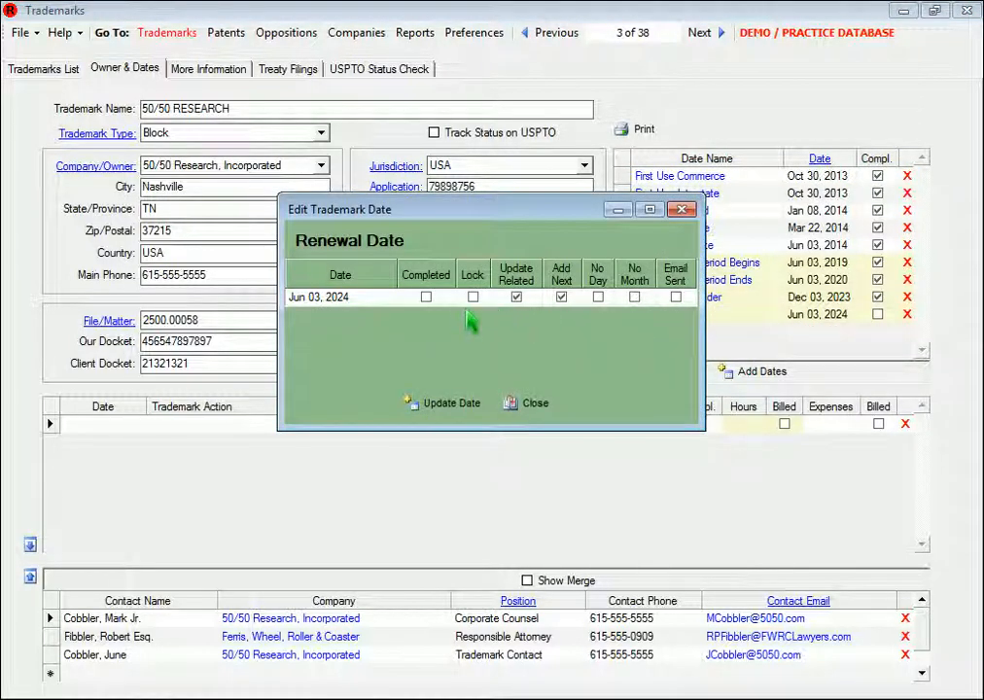
left_click(428, 298)
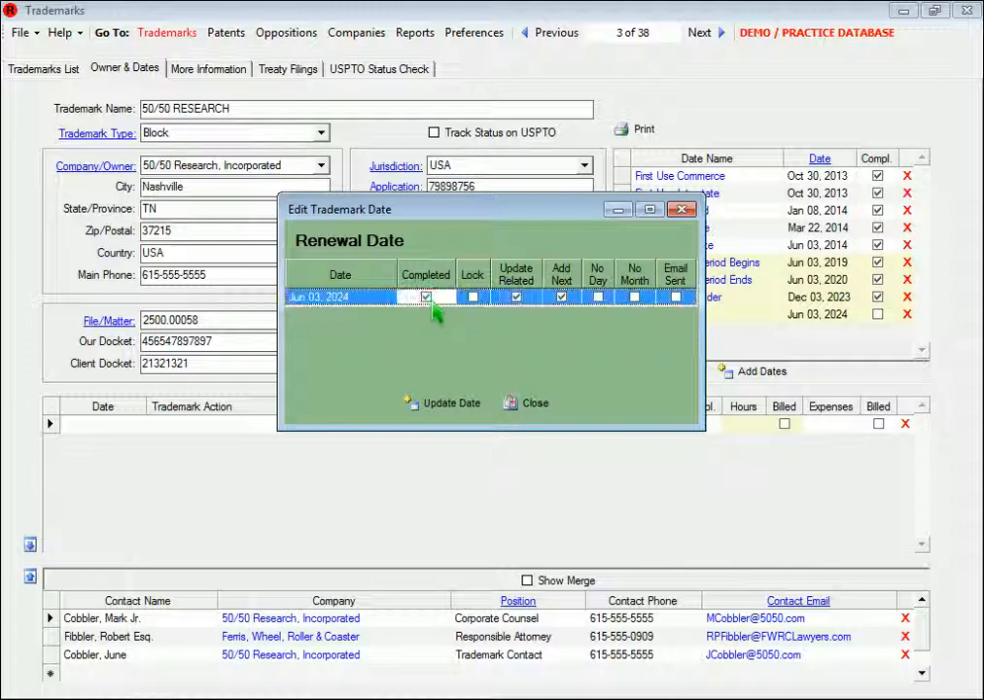
left_click(431, 410)
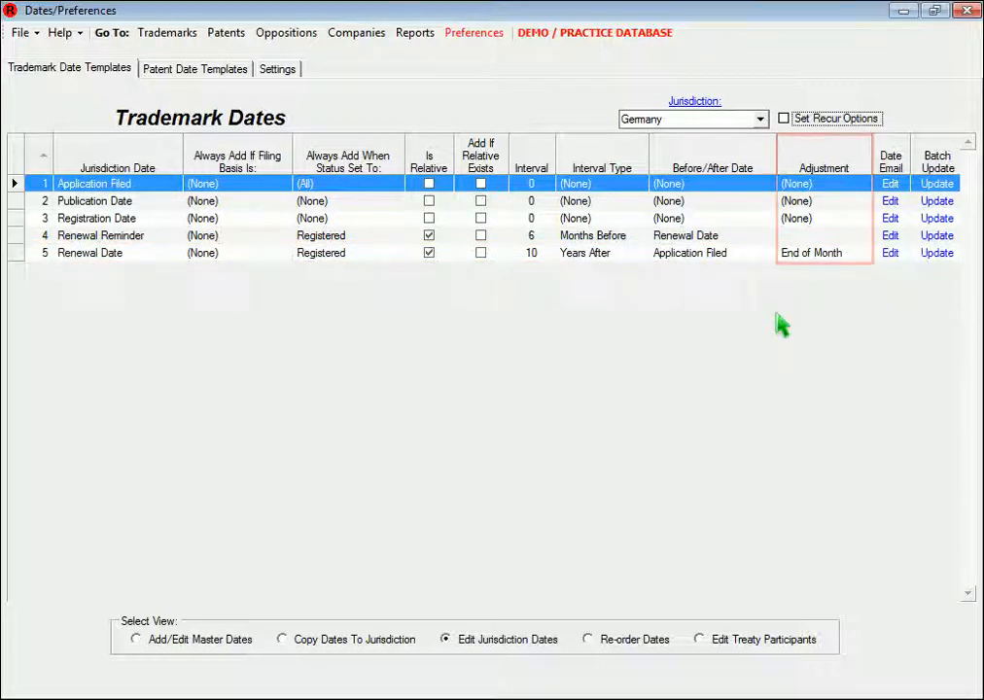
Examine the Adjustment choices for the Renewal Date in the Germany template
left_click(862, 255)
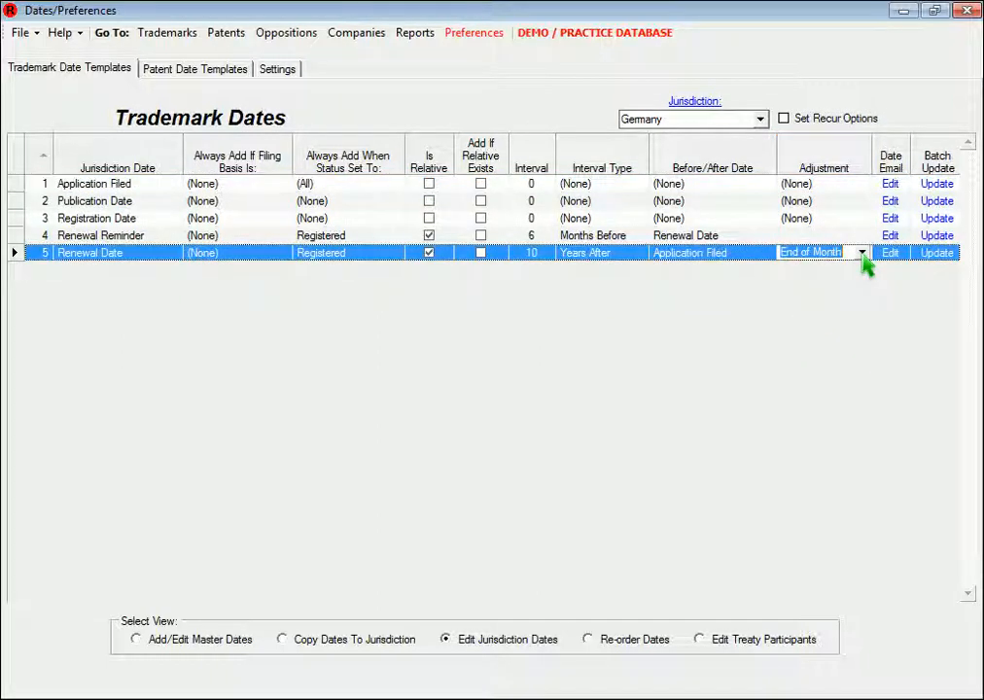
left_click(862, 253)
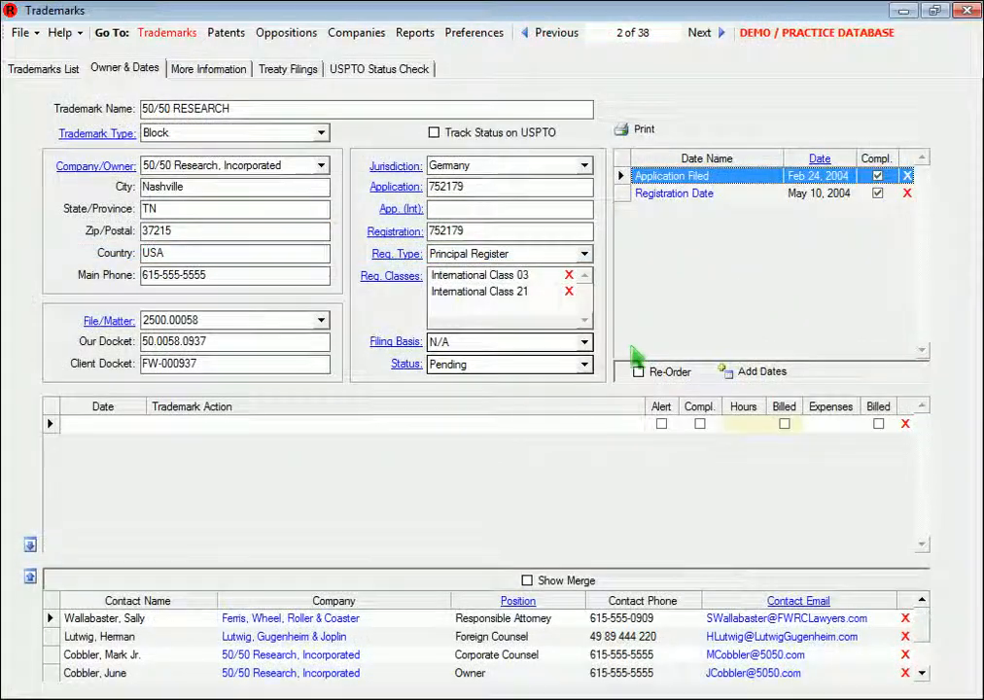
Set the status of the German 50/50 RESEARCH trademark to Registered
left_click(583, 365)
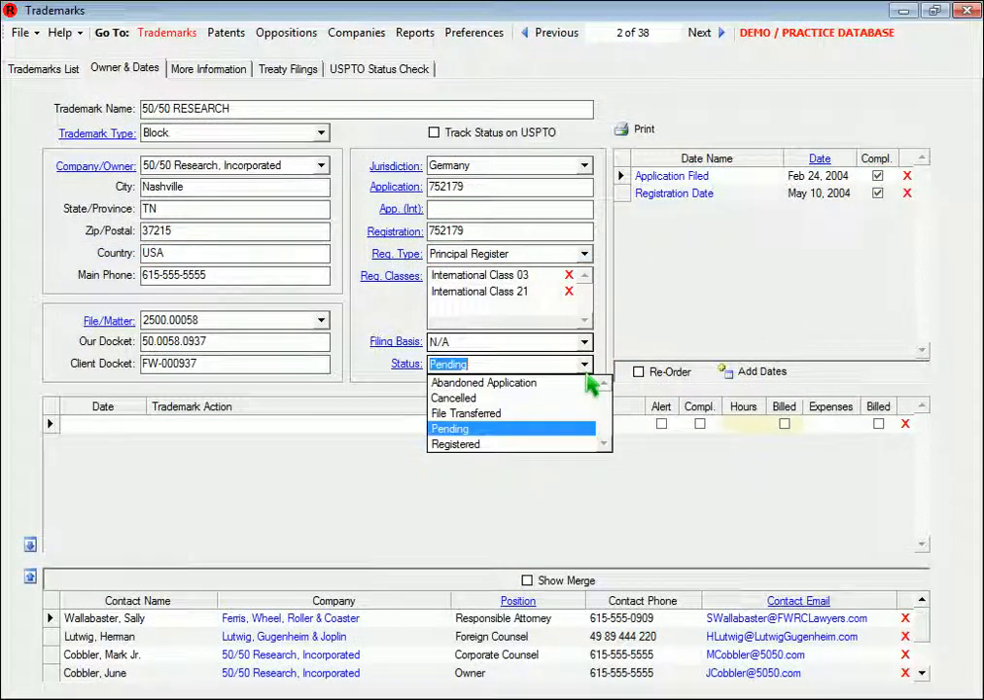
left_click(489, 448)
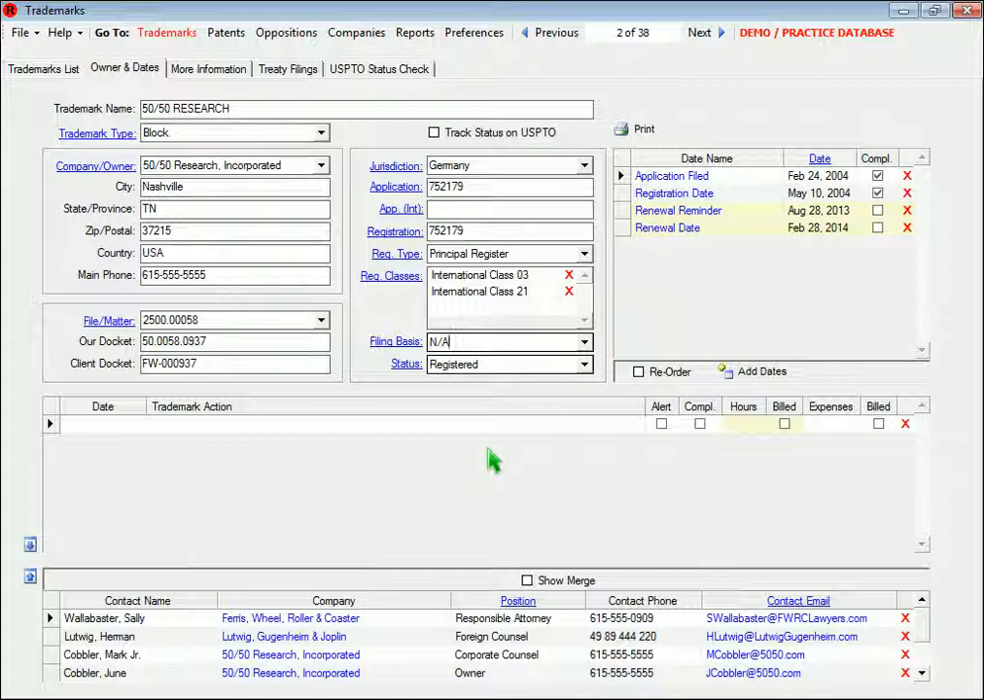
For the following USA trademark record, enable No Day and No Month on the First Use Commerce date and update it
left_click(709, 39)
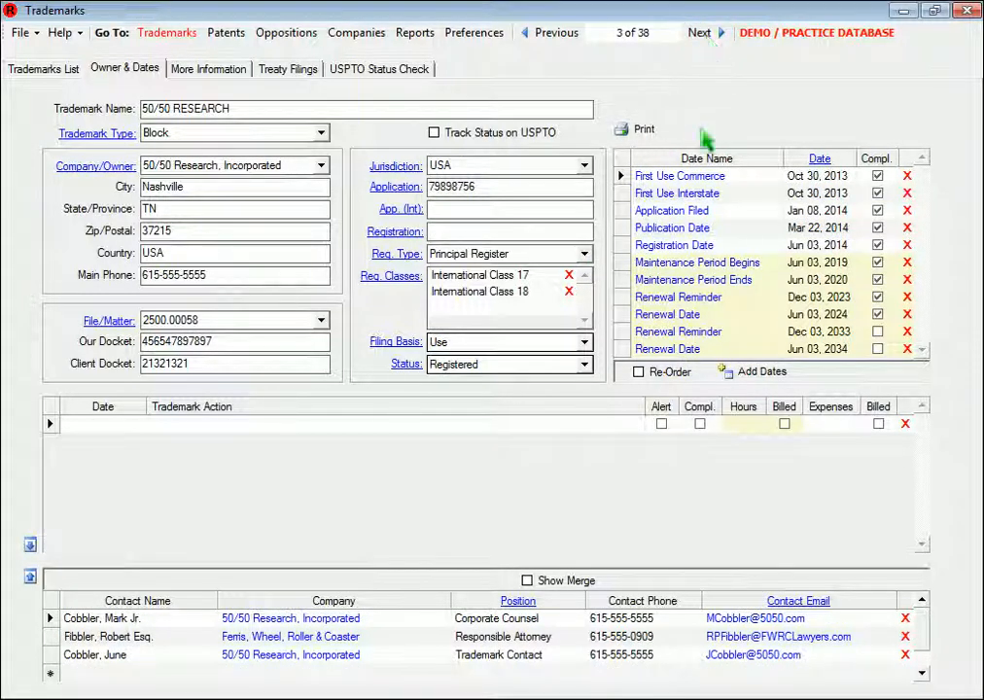
left_click(699, 181)
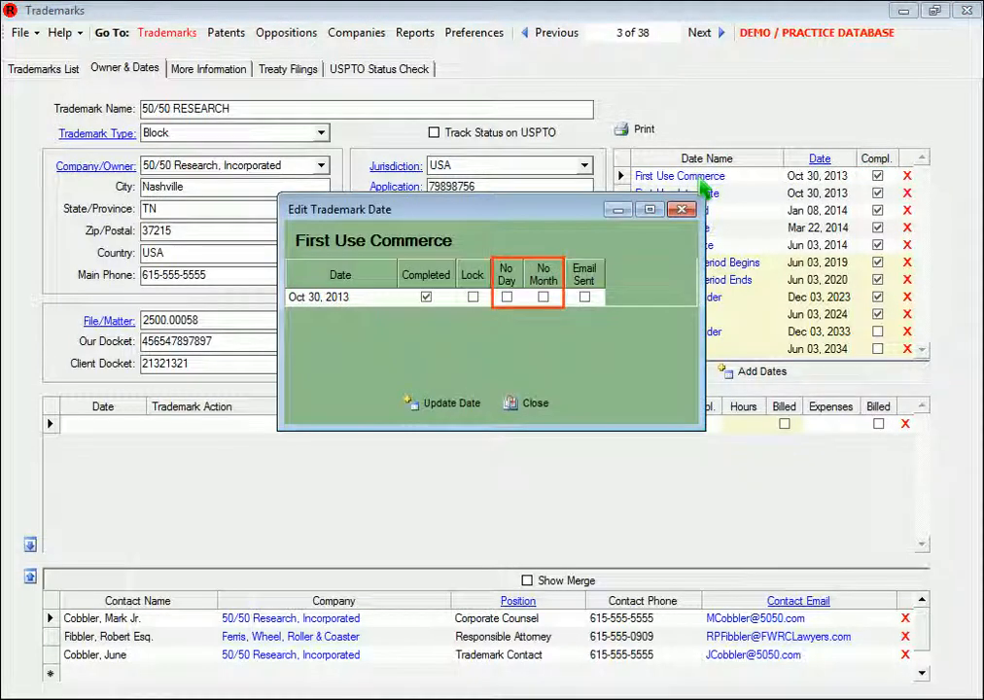
left_click(508, 299)
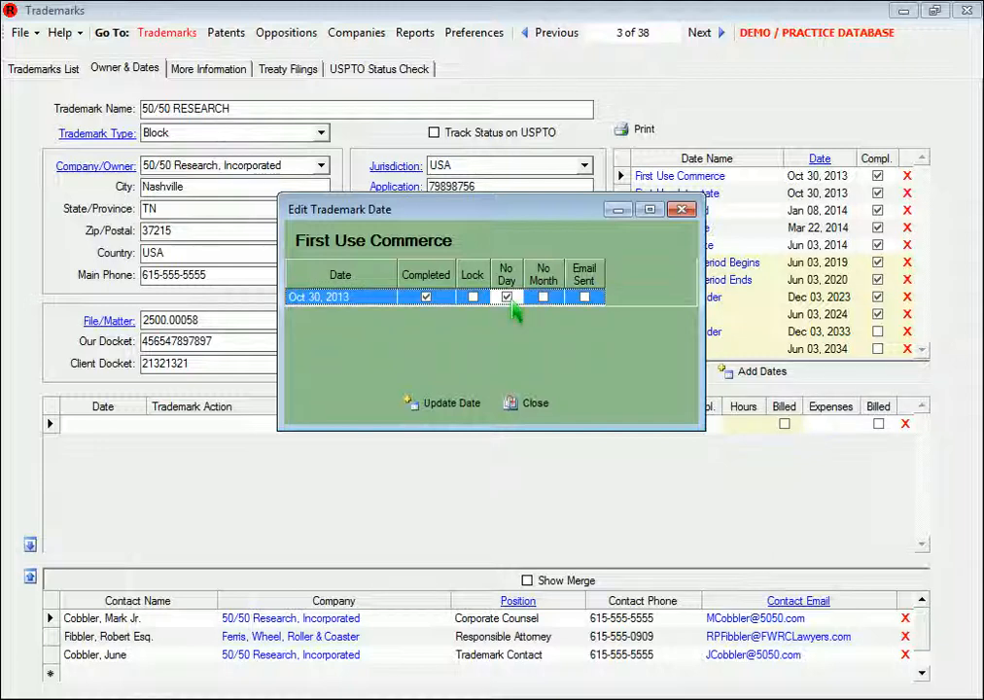
left_click(542, 299)
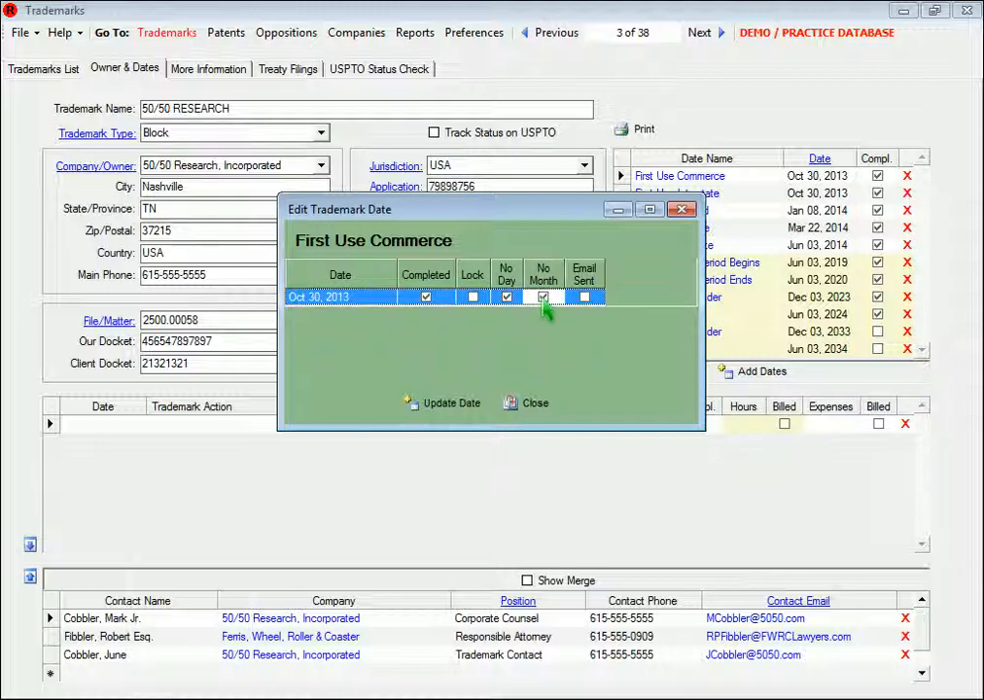
left_click(464, 410)
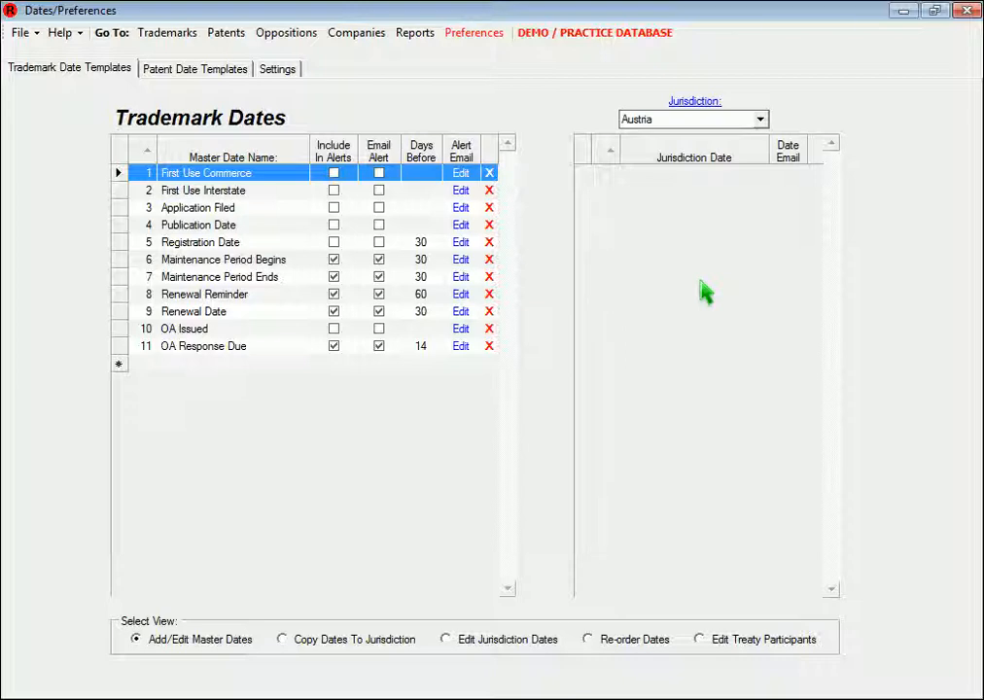
Copy the Germany date templates to the Austria jurisdiction and open the email template for Austria's Registration Date
double_click(712, 119)
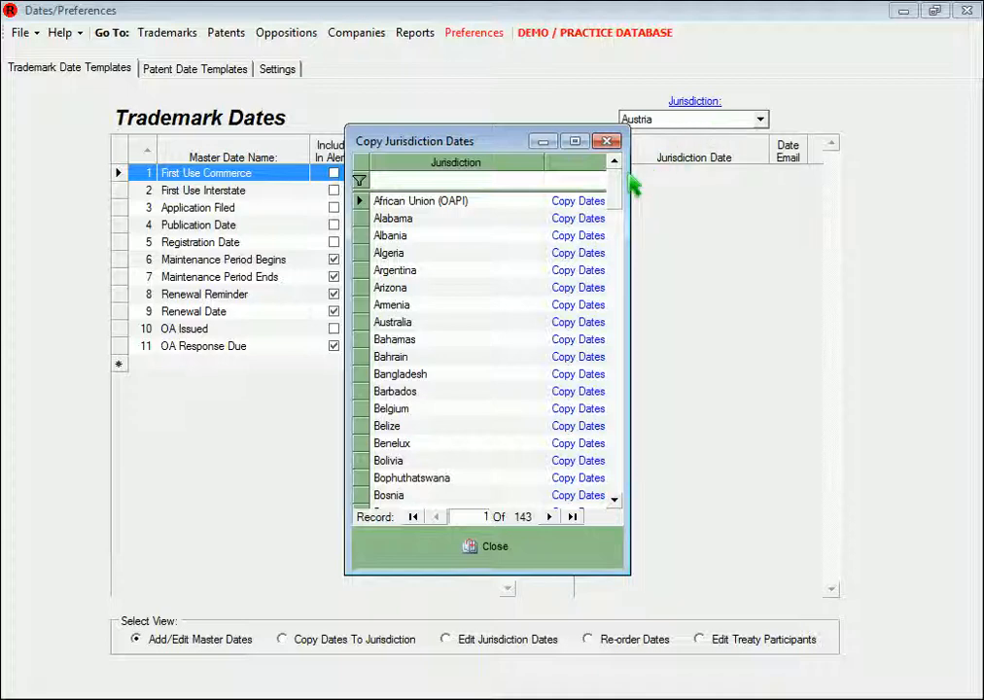
left_click_drag(619, 190, 615, 255)
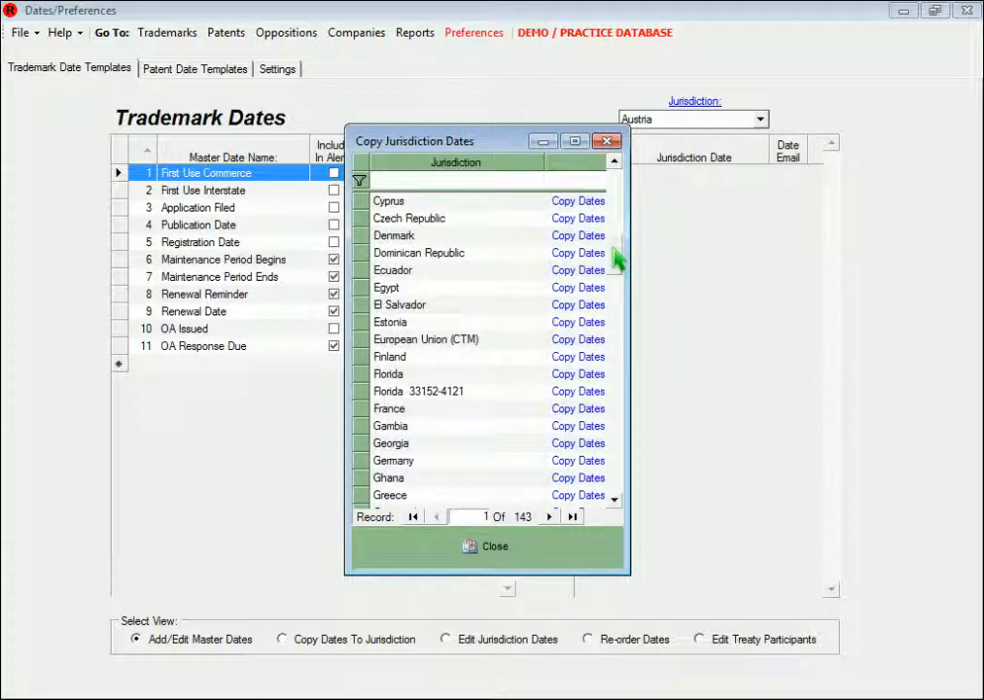
left_click(576, 465)
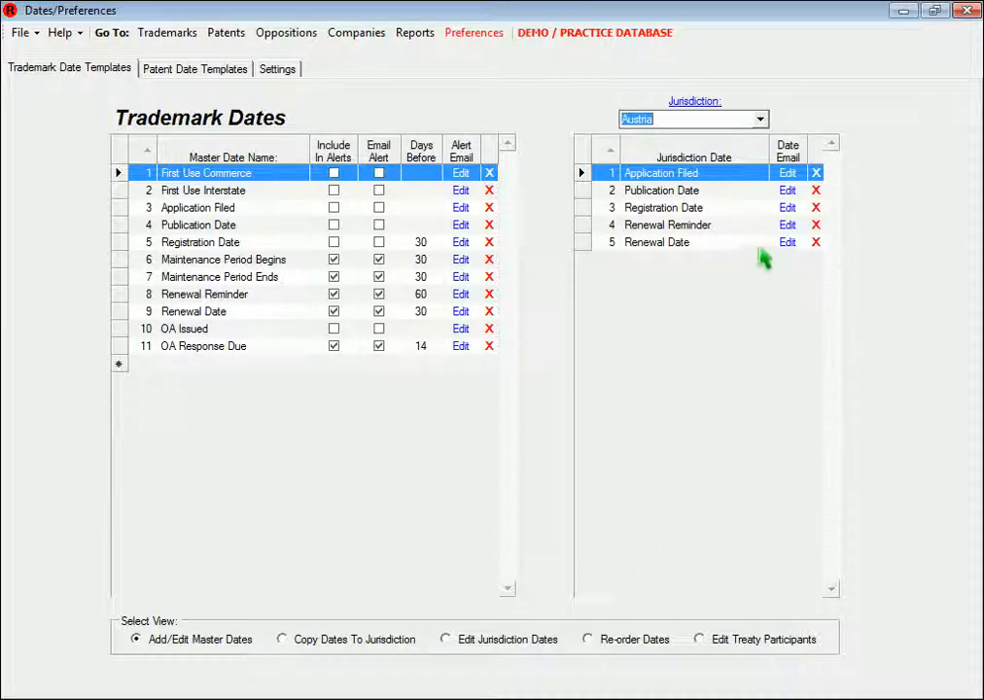
left_click(792, 209)
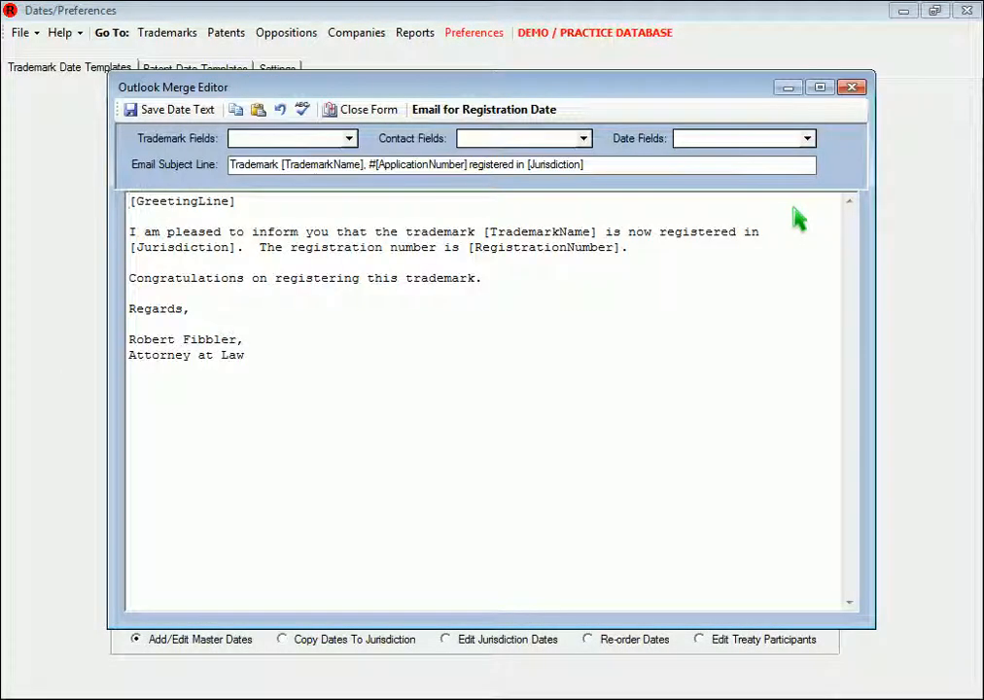